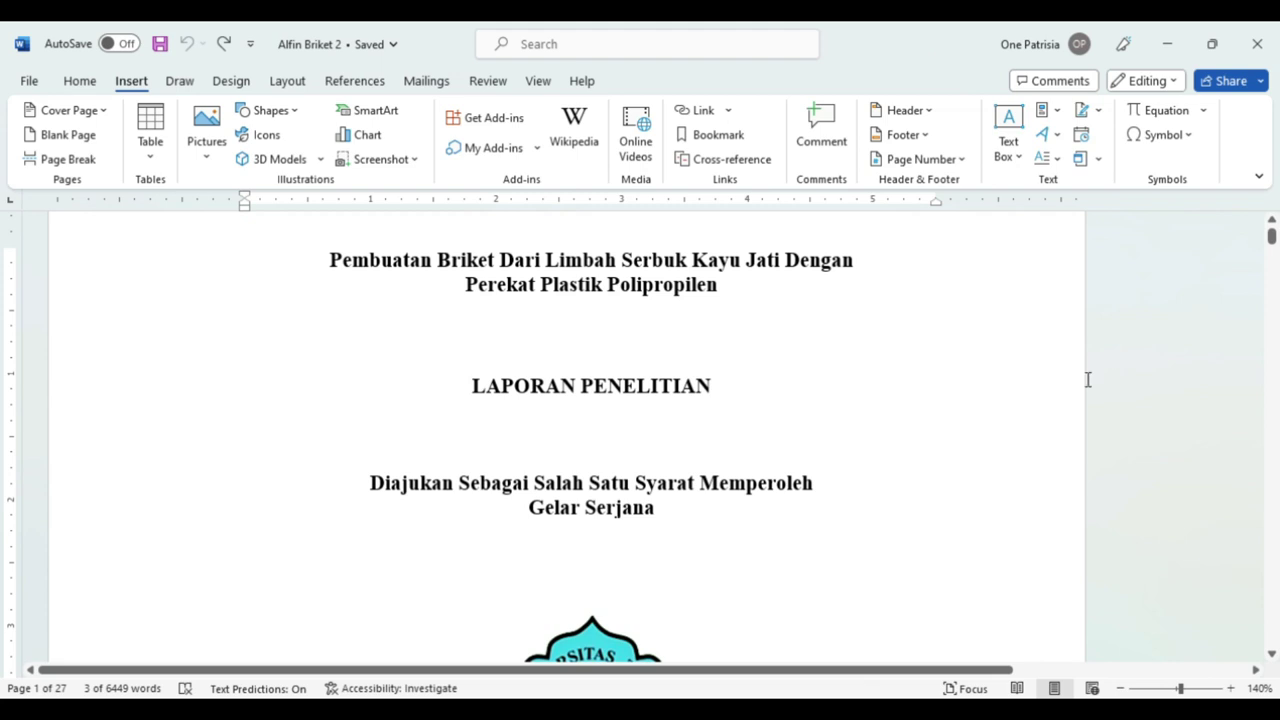
Scroll down from the cover page past KATA PENGANTAR (page ii) to the DAFTAR ISI page (iii)
click(1272, 654)
click(1272, 654)
click(1272, 654)
click(1272, 654)
click(1272, 654)
click(1272, 654)
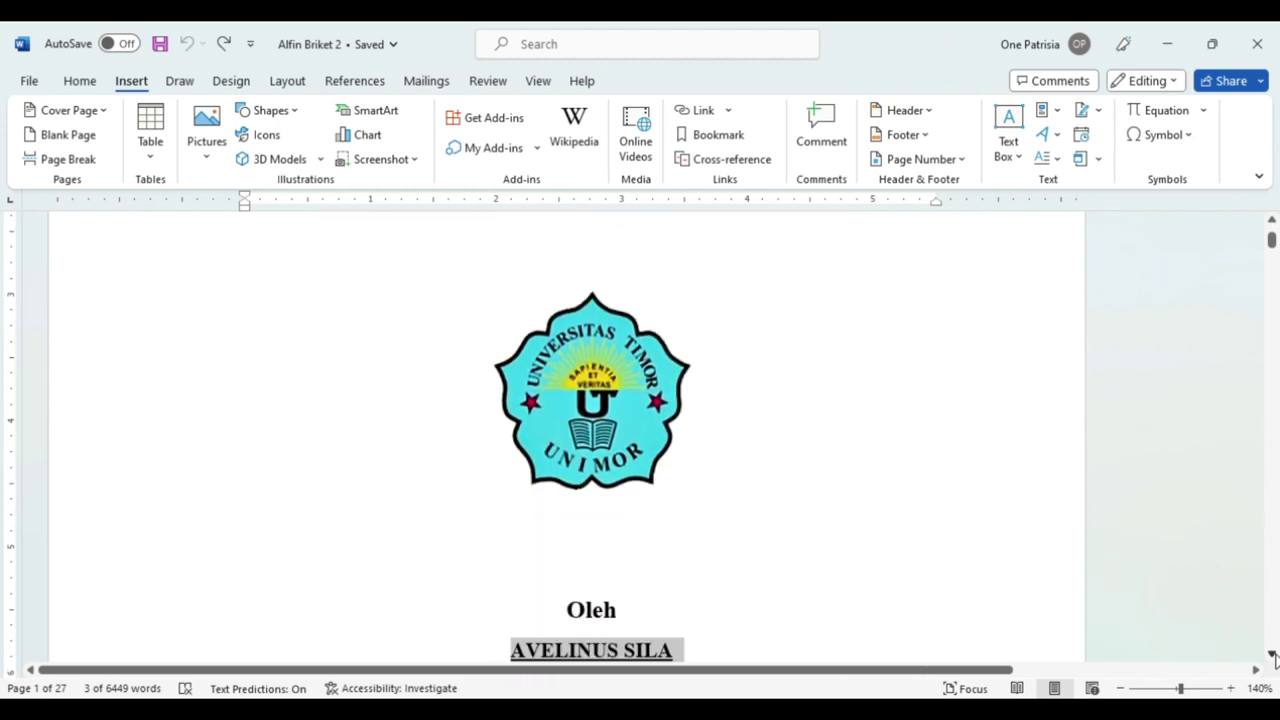
click(1272, 654)
click(1272, 654)
click(1272, 654)
click(1272, 654)
click(1272, 654)
click(1272, 654)
click(1272, 654)
click(1272, 654)
click(1272, 654)
click(1272, 654)
click(1272, 654)
click(1272, 654)
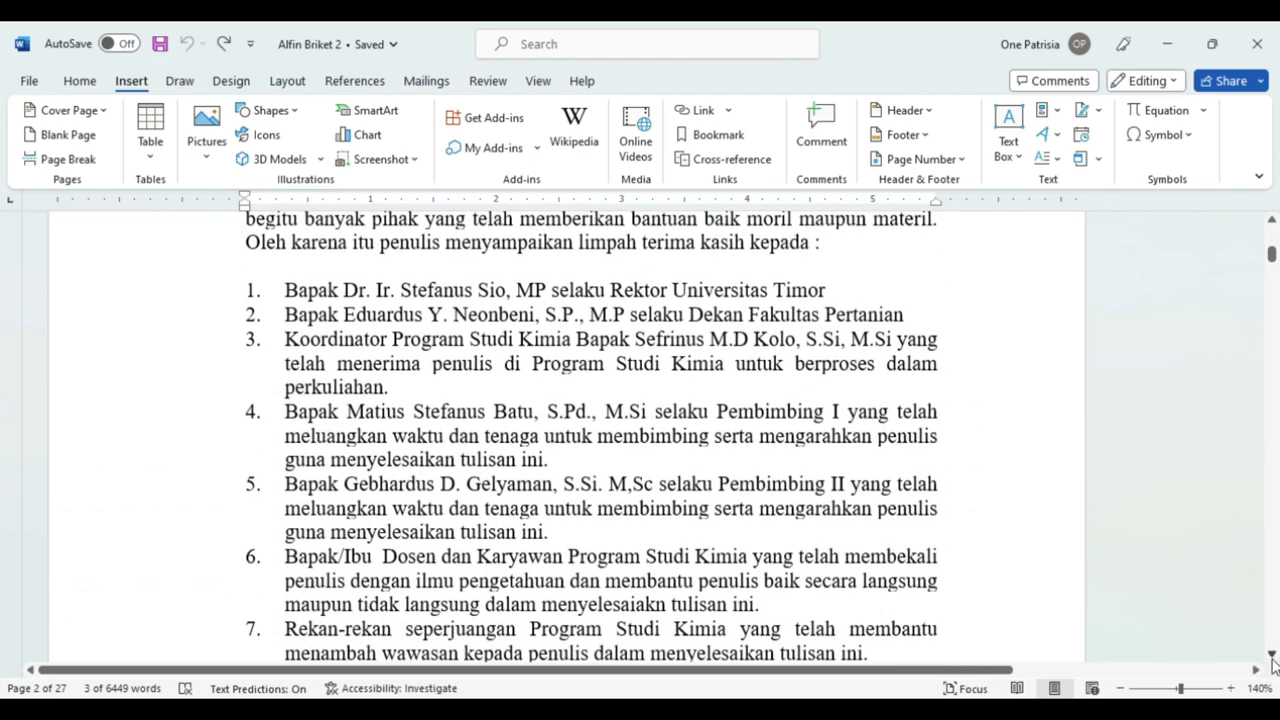
click(1272, 654)
click(1272, 654)
click(1272, 654)
click(1272, 654)
click(1272, 654)
click(1272, 654)
click(1272, 654)
click(1272, 654)
click(1272, 654)
click(1272, 656)
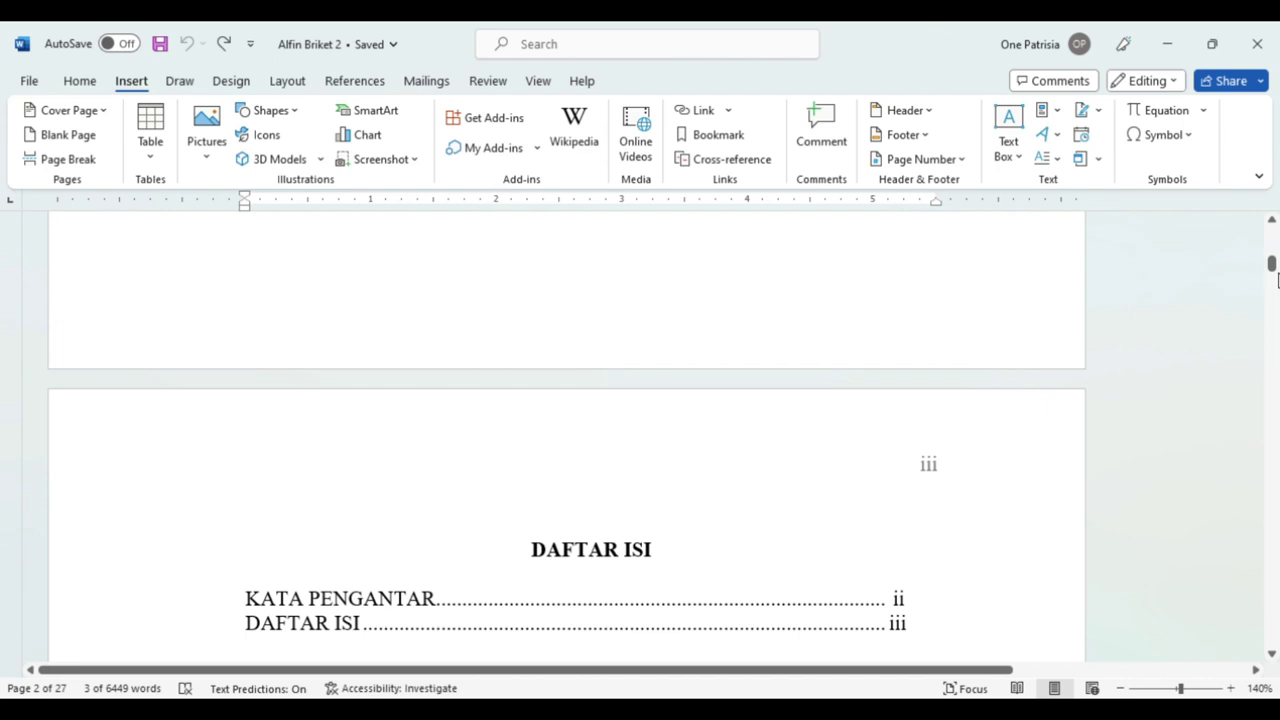
Jump to DAFTAR PUSTAKA, select the entries from Blueprint downward, then return to the foreword's 'Kefamenanu, Mei 2021' closing
click(1272, 266)
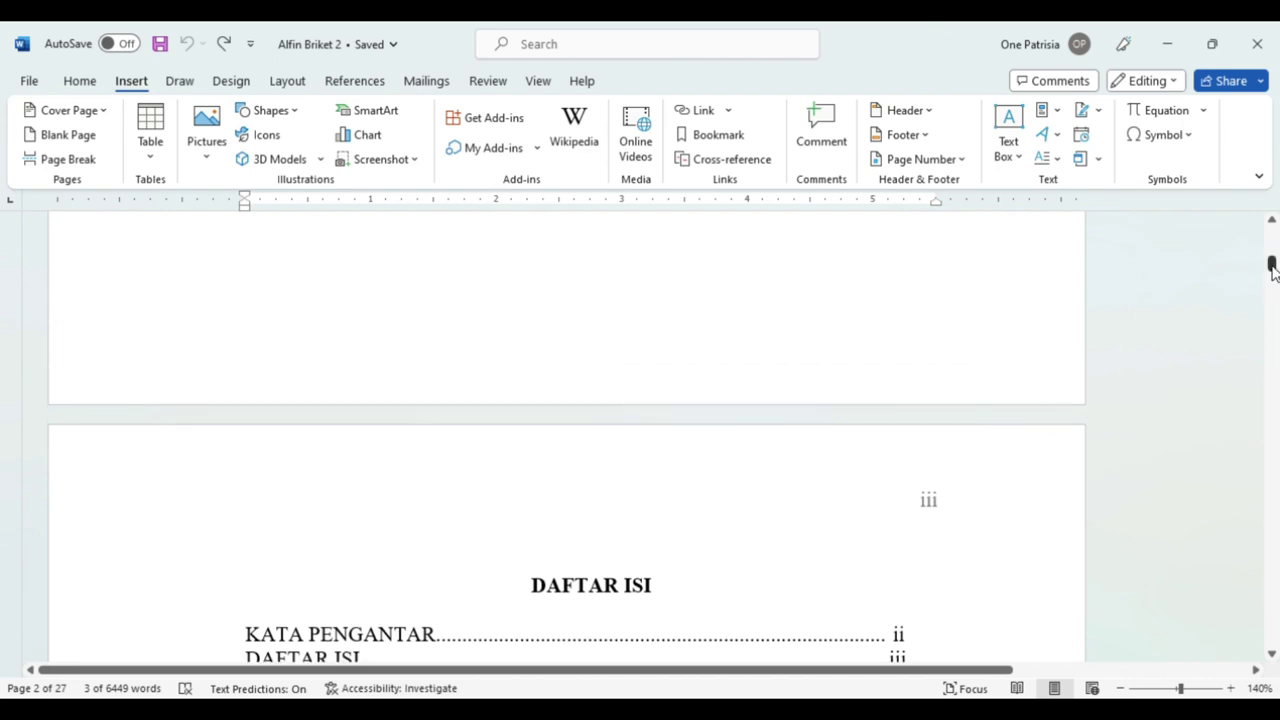
drag(1272, 266, 1272, 318)
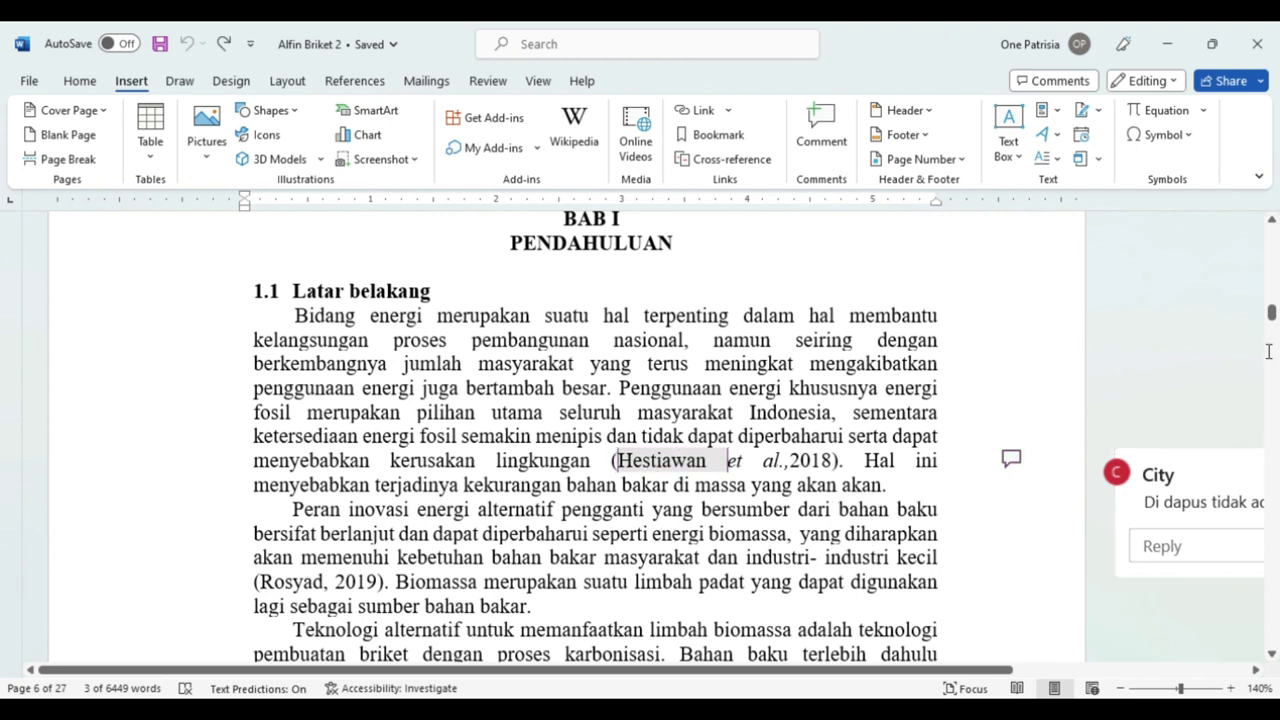
drag(1271, 313, 1270, 605)
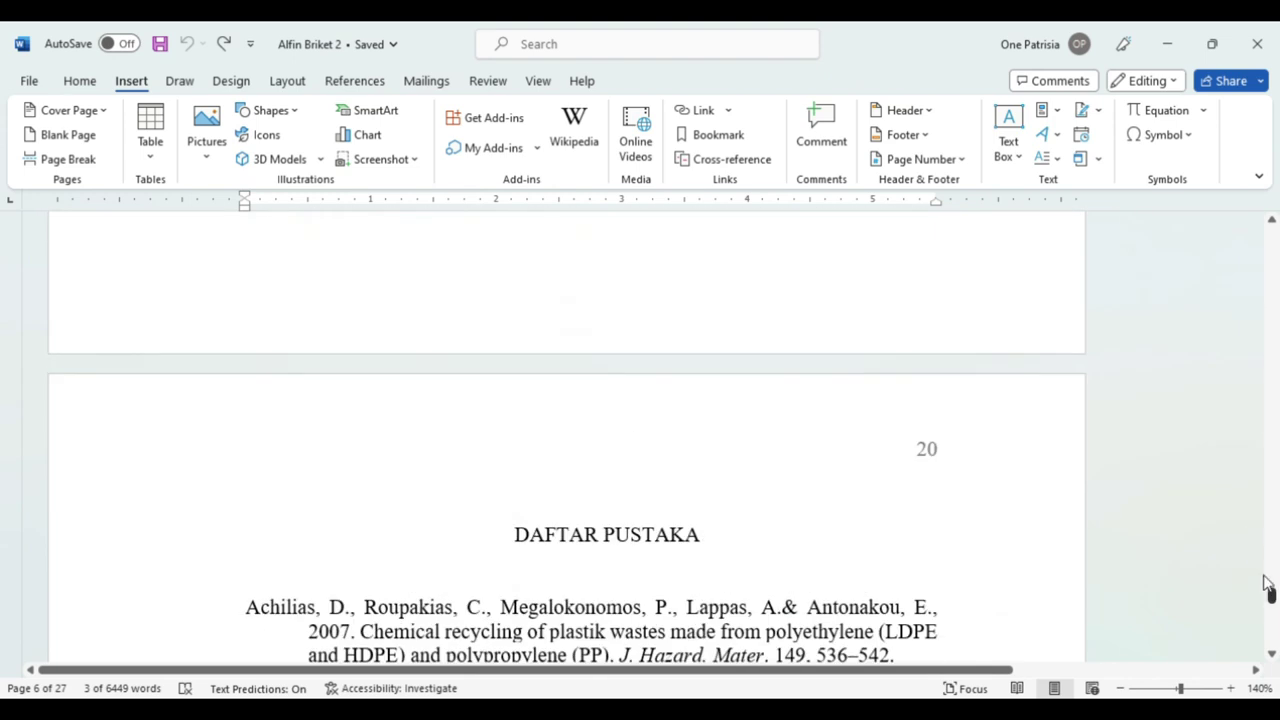
drag(1270, 605, 1270, 603)
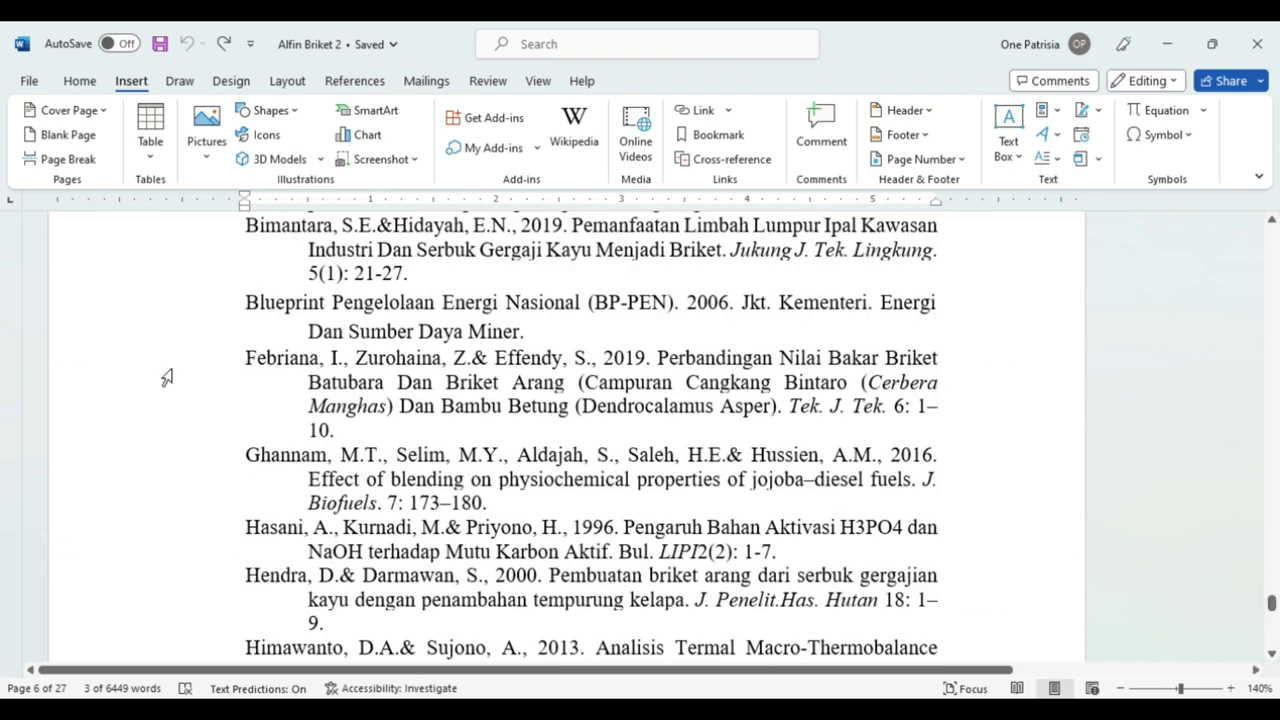
drag(290, 365, 265, 308)
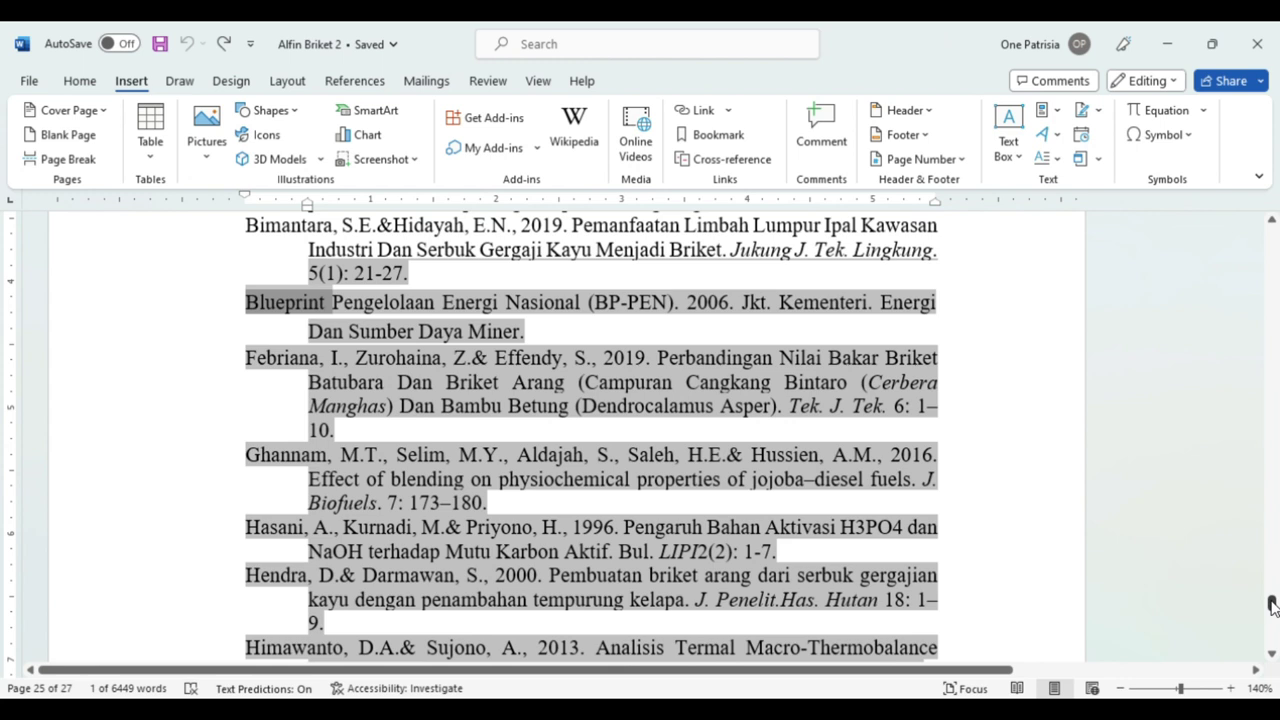
drag(1272, 606, 1270, 261)
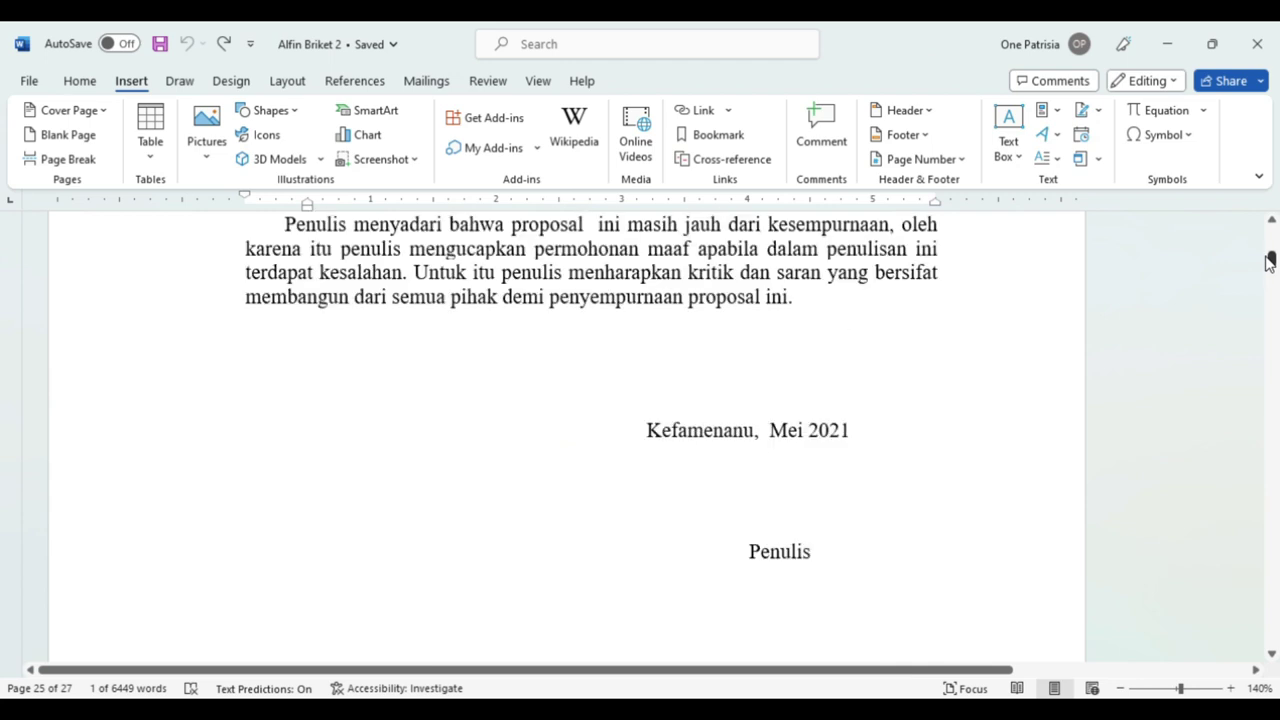
Bring up the BAB I PENDAHULUAN page 1, starting with section 1.1 Latar belakang
scroll(1270, 260, up, 2)
scroll(1270, 258, up, 1)
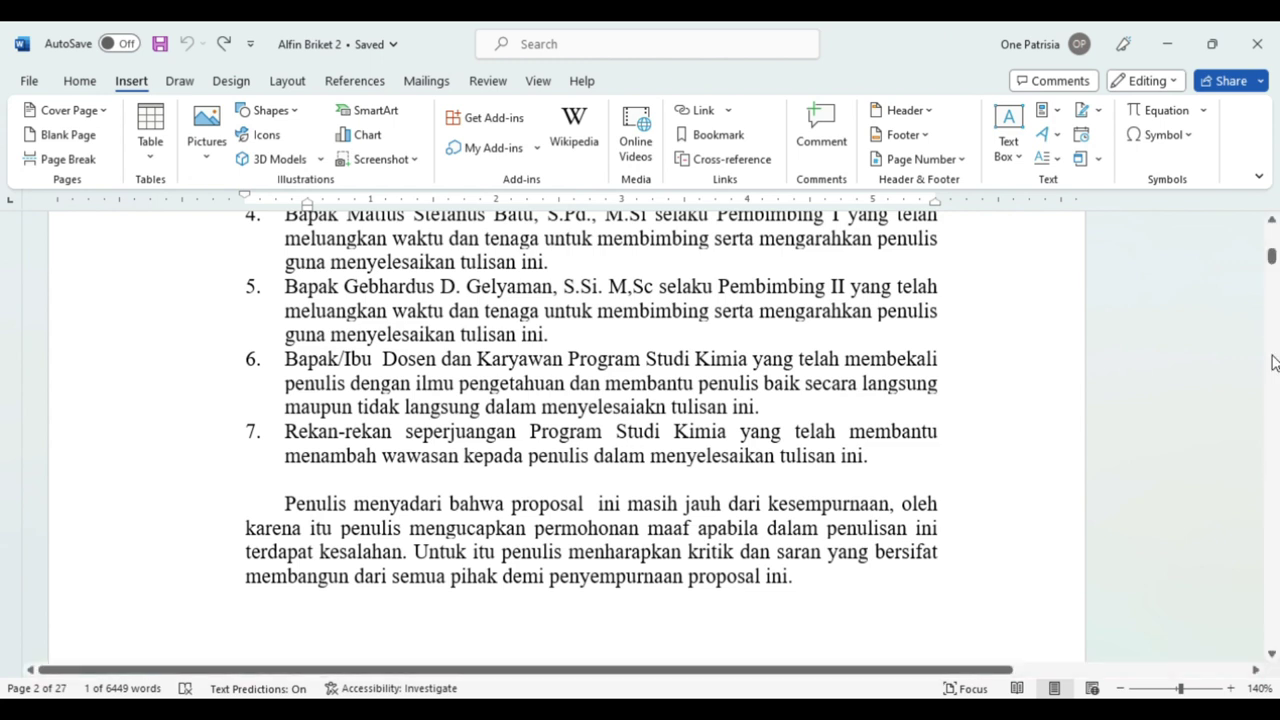
drag(1273, 258, 1275, 323)
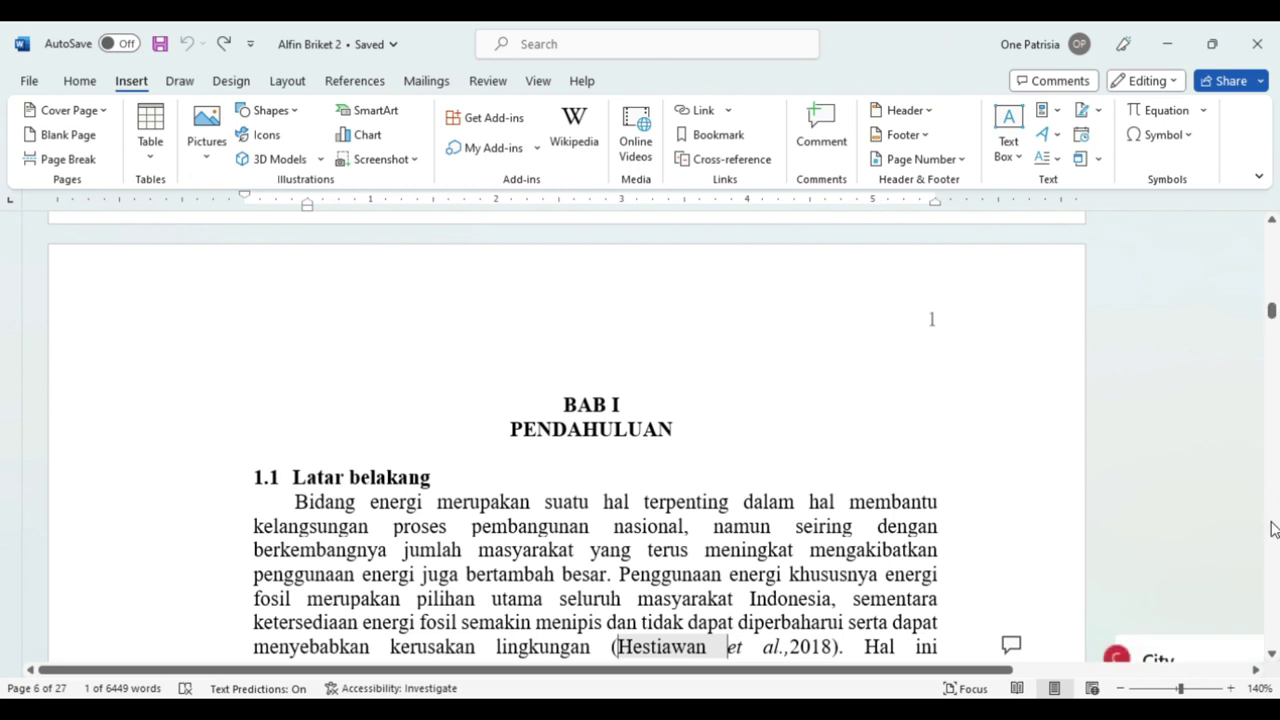
Position section 1.1 in view and activate the comment on the Hestiawan et al., 2018 citation
click(1271, 653)
click(1271, 653)
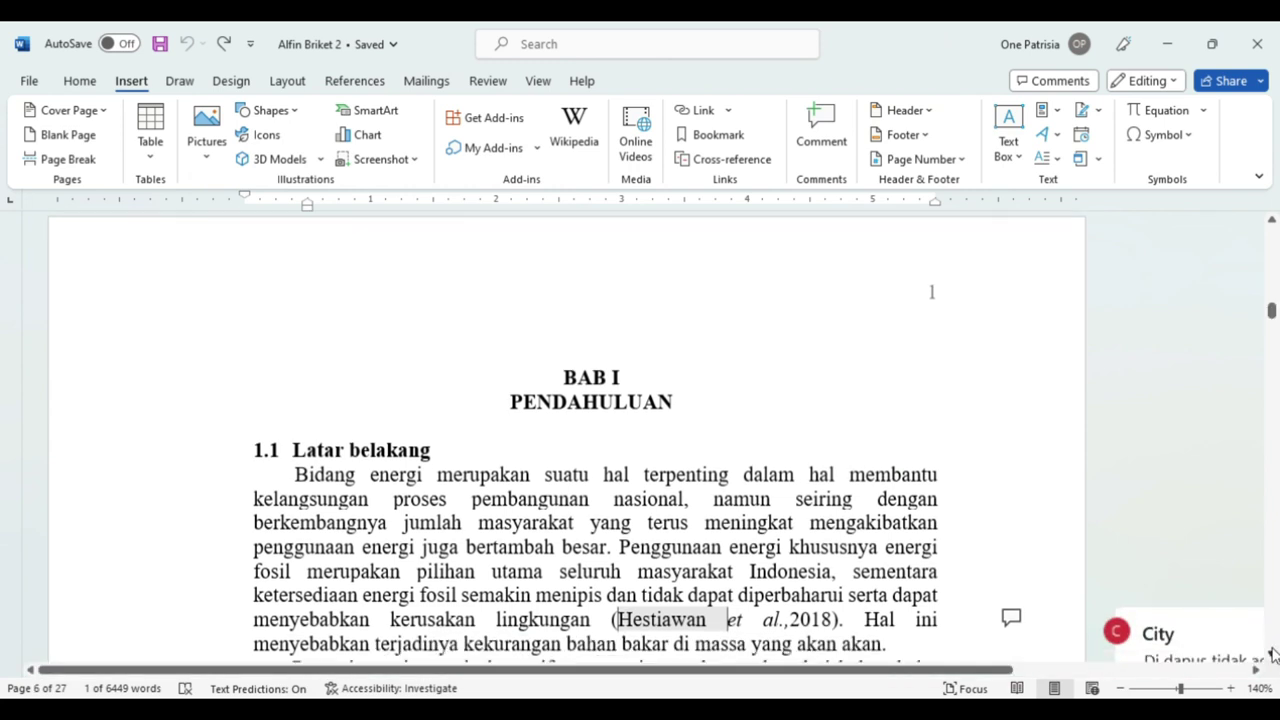
click(1271, 653)
click(1271, 653)
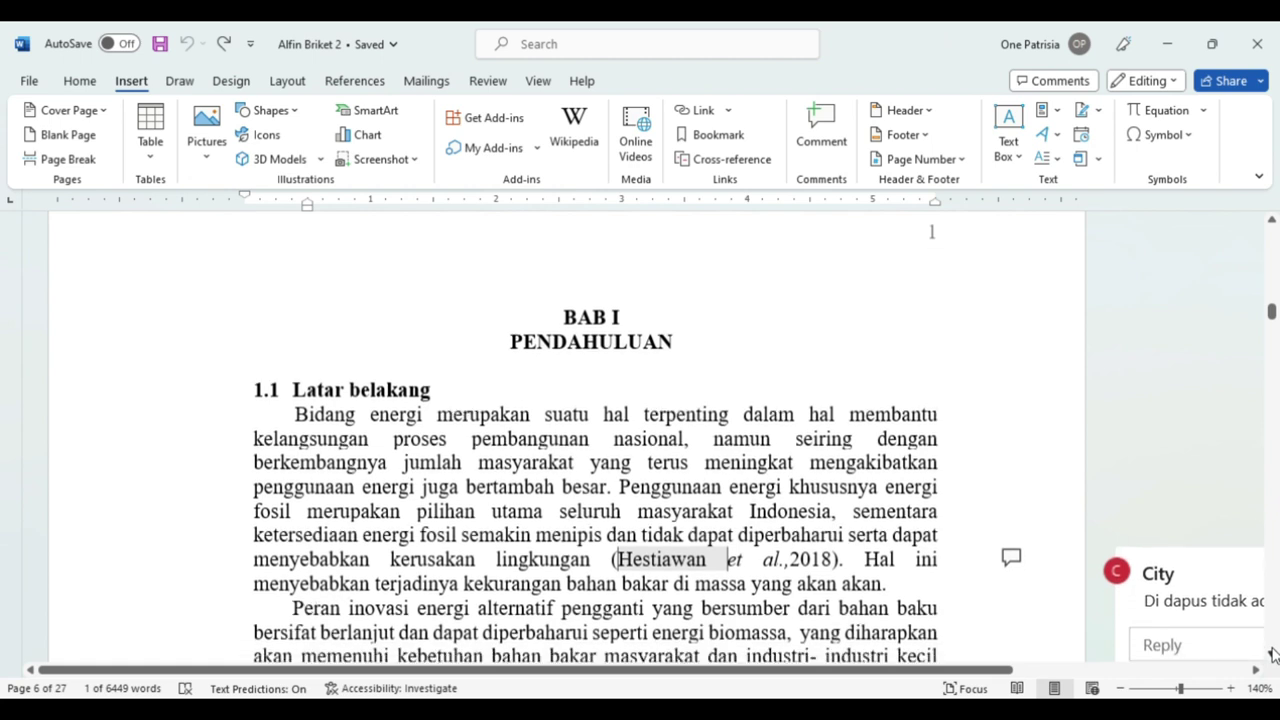
click(1271, 653)
click(1271, 653)
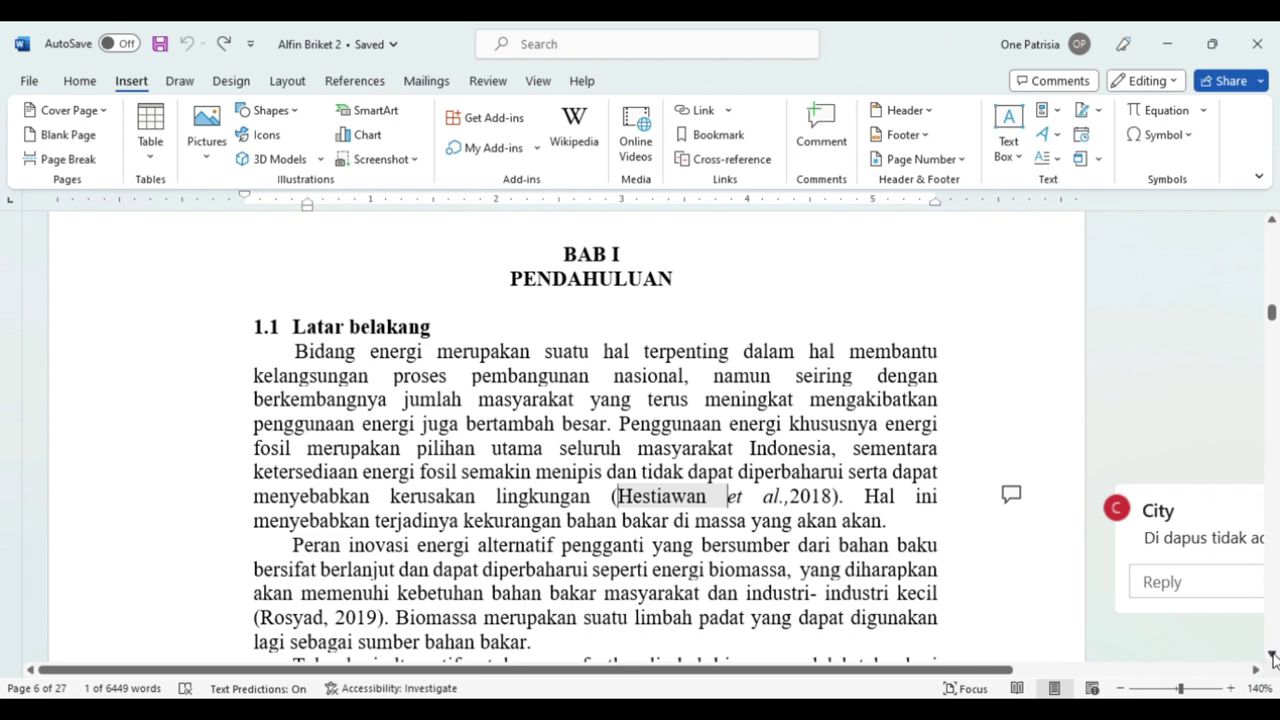
click(1273, 657)
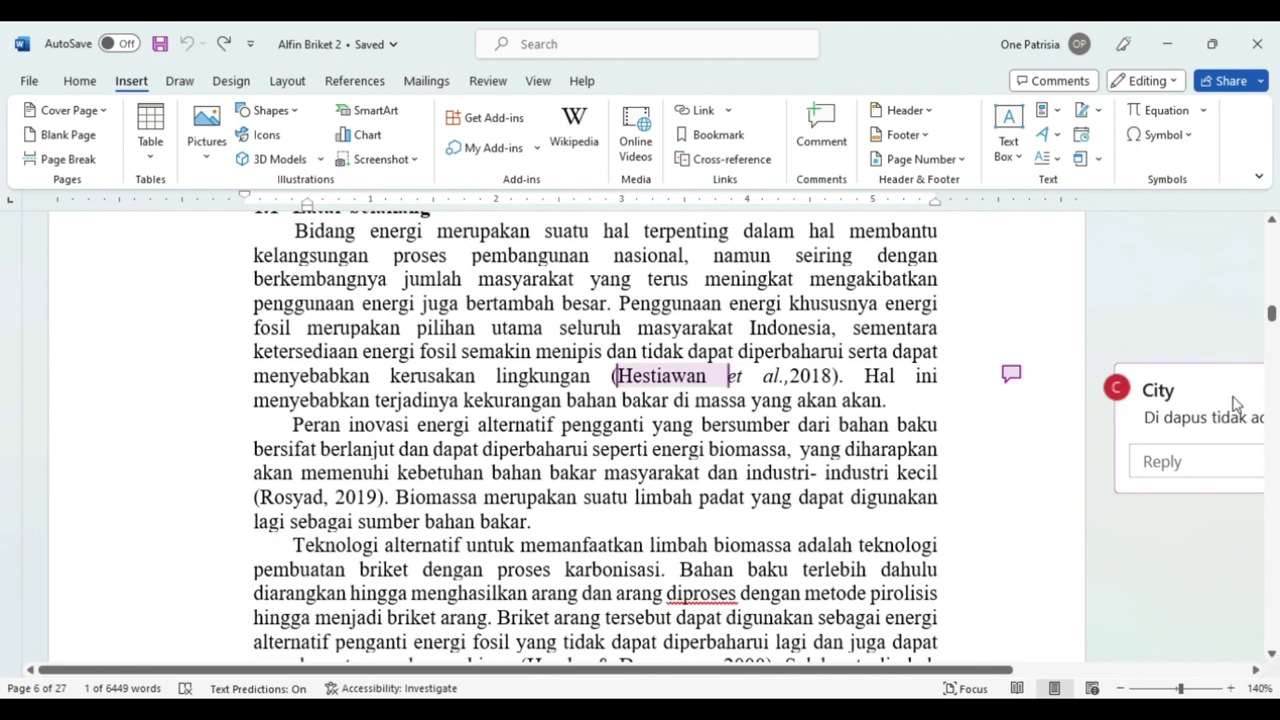
click(1271, 221)
click(1271, 221)
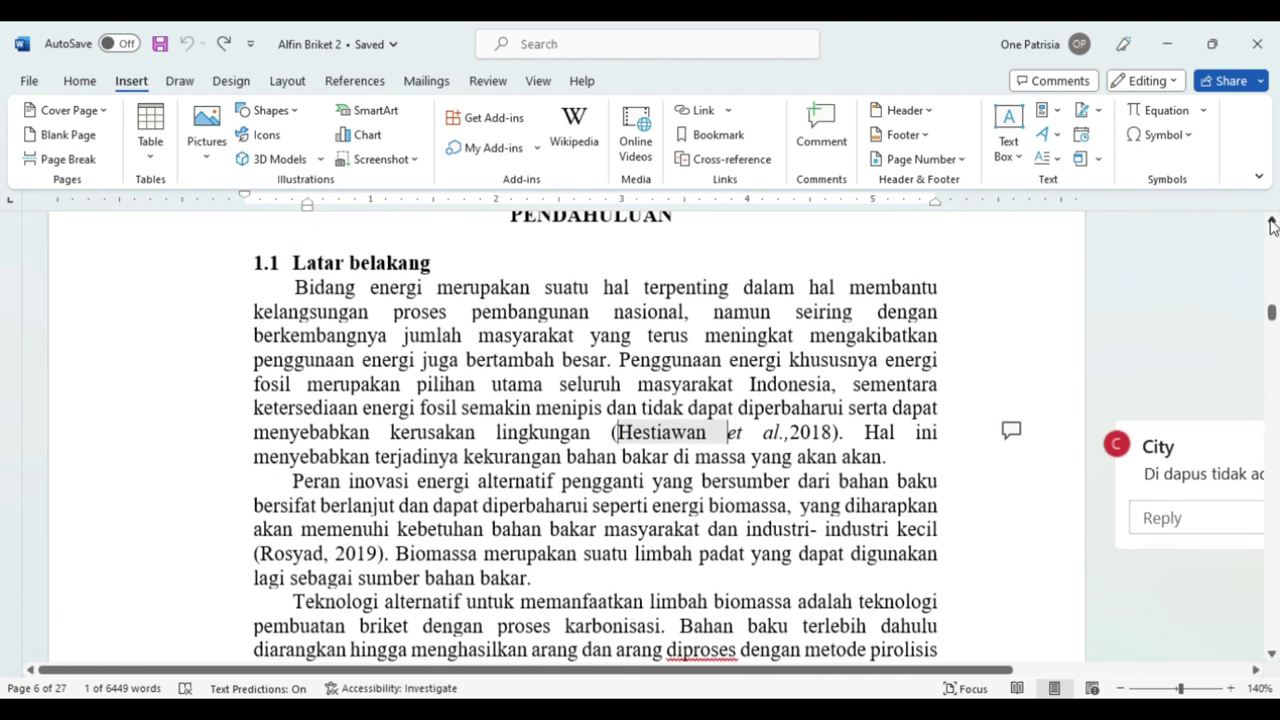
click(1271, 221)
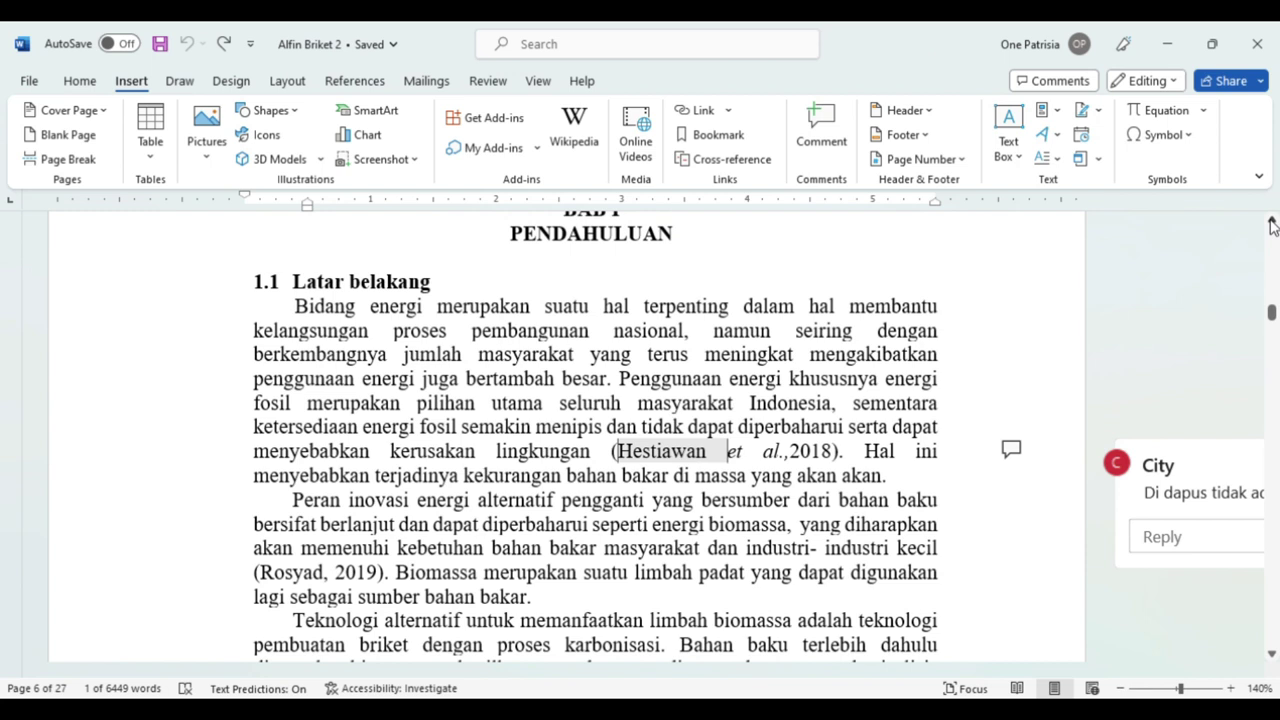
click(1272, 656)
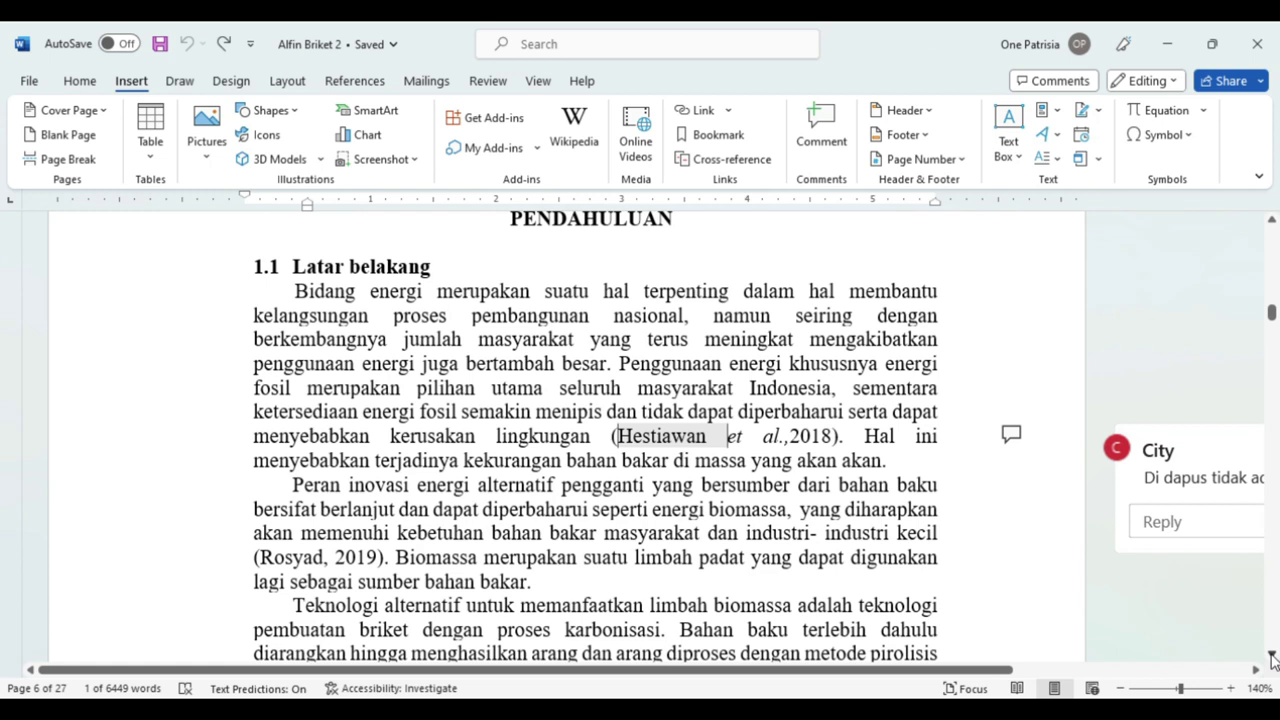
click(1272, 656)
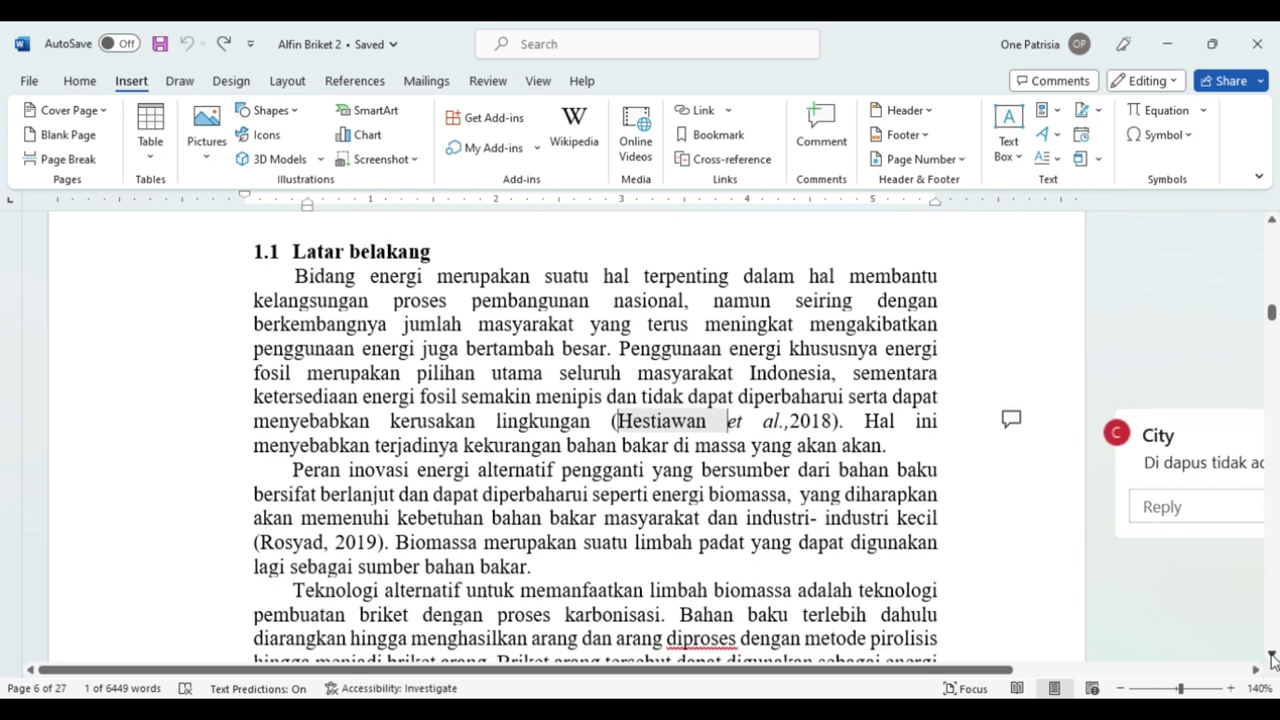
click(1272, 656)
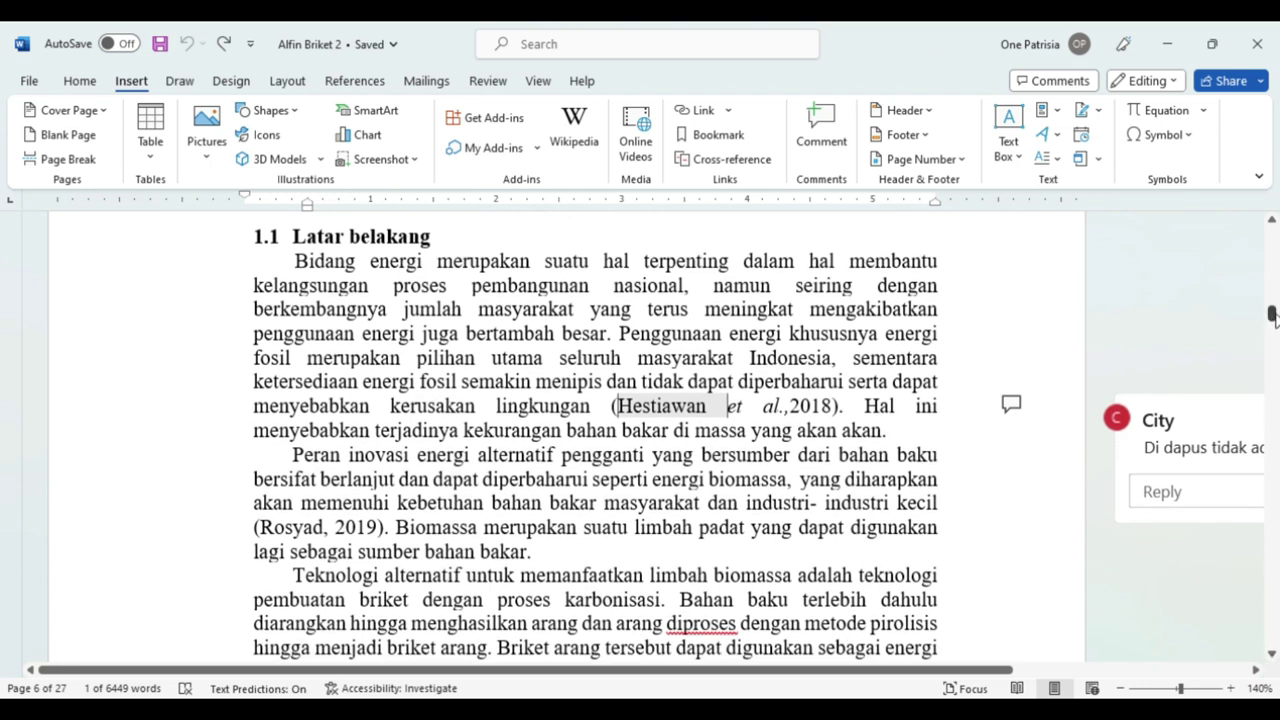
scroll(1273, 316, down, 1)
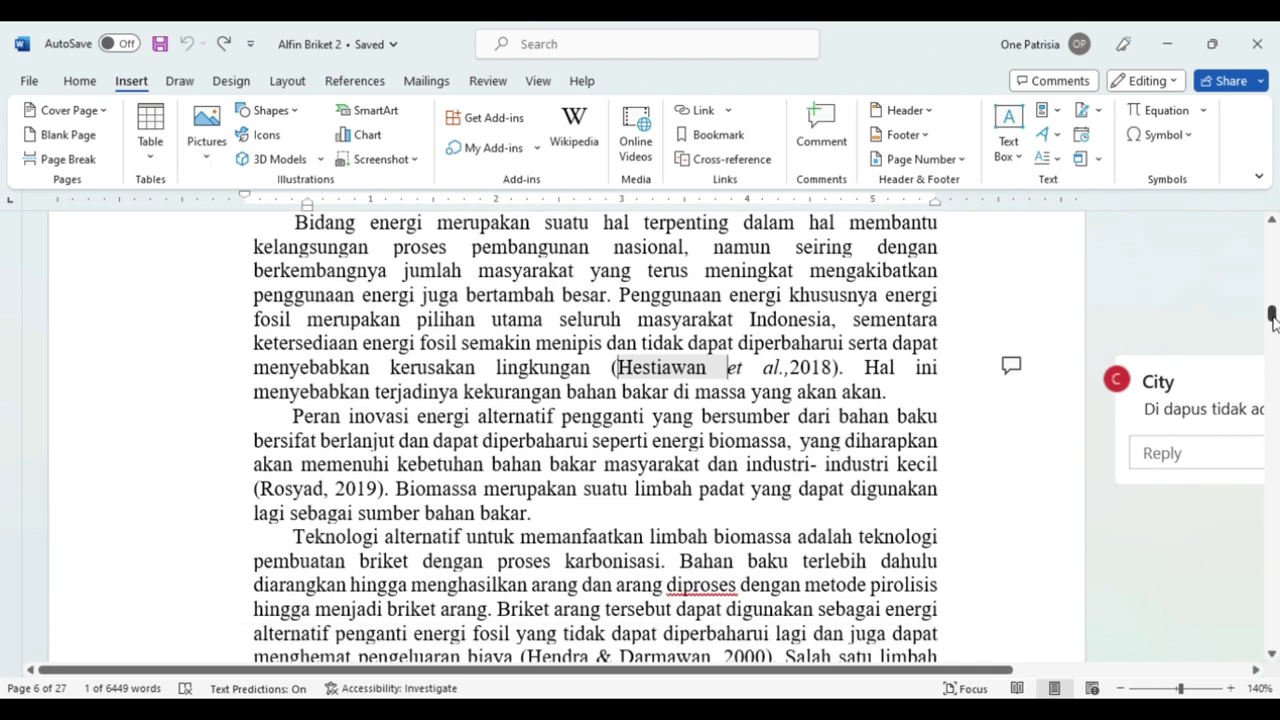
click(1271, 220)
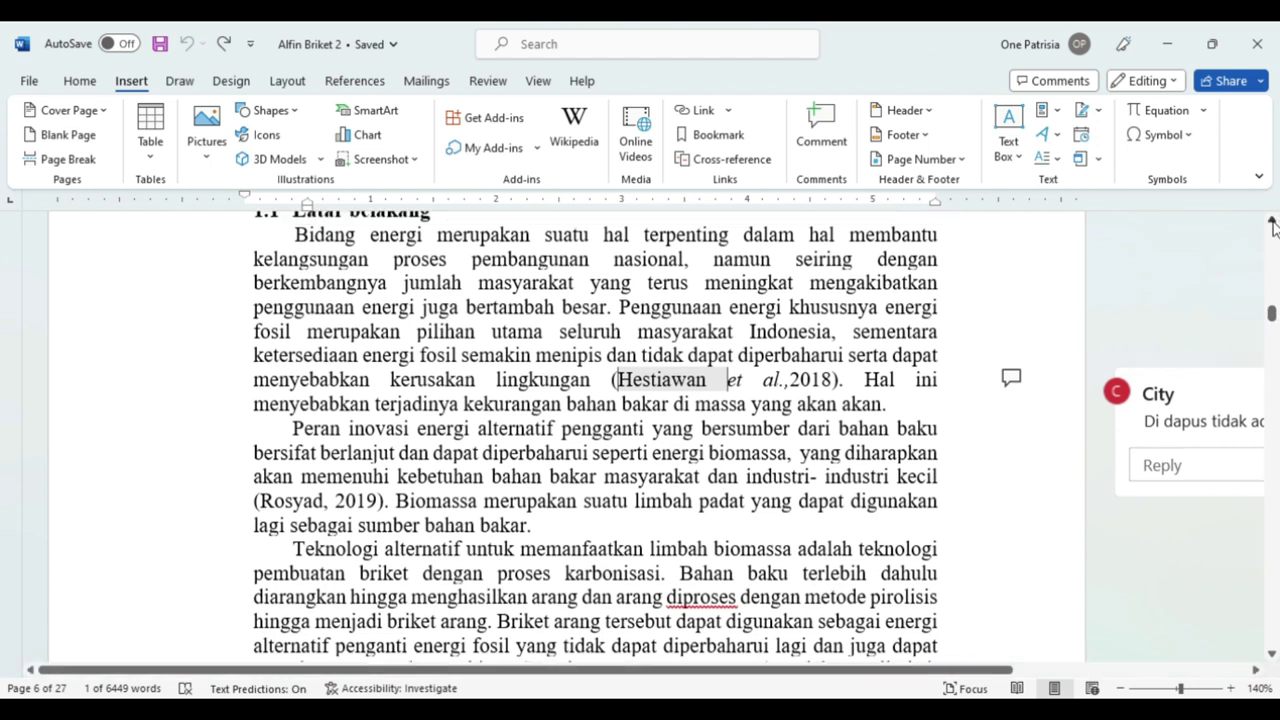
click(1271, 224)
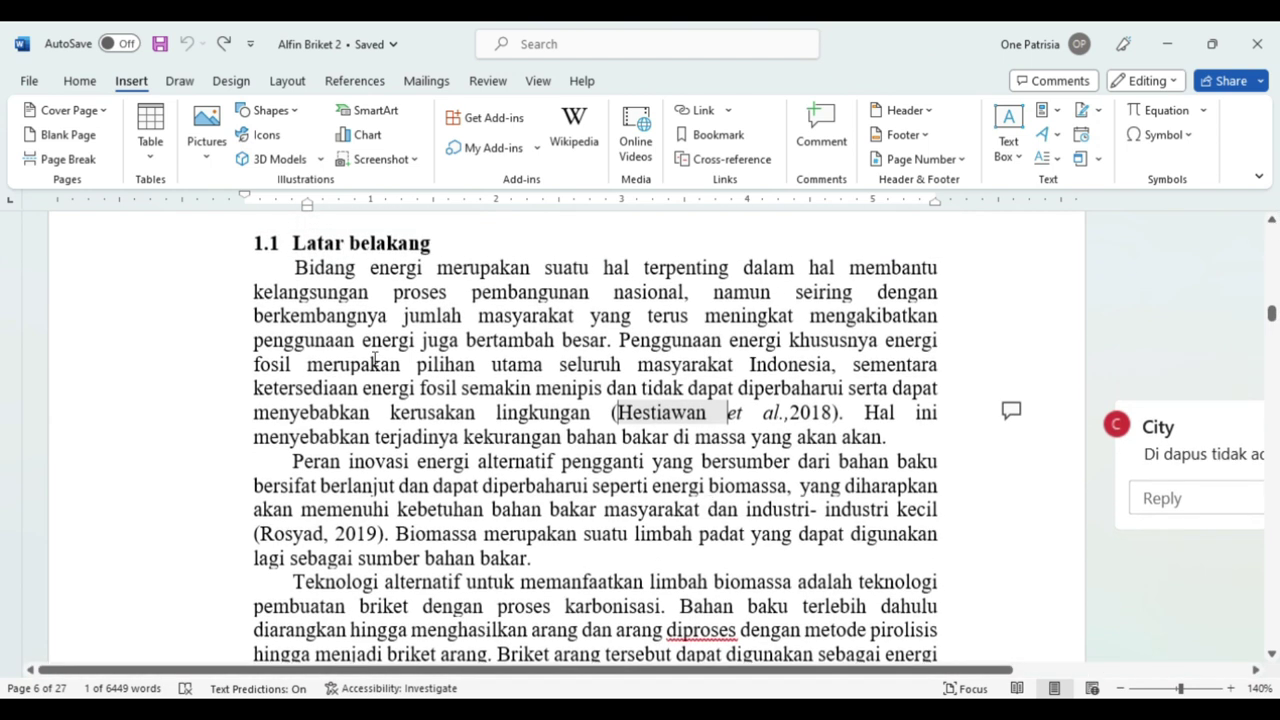
click(652, 416)
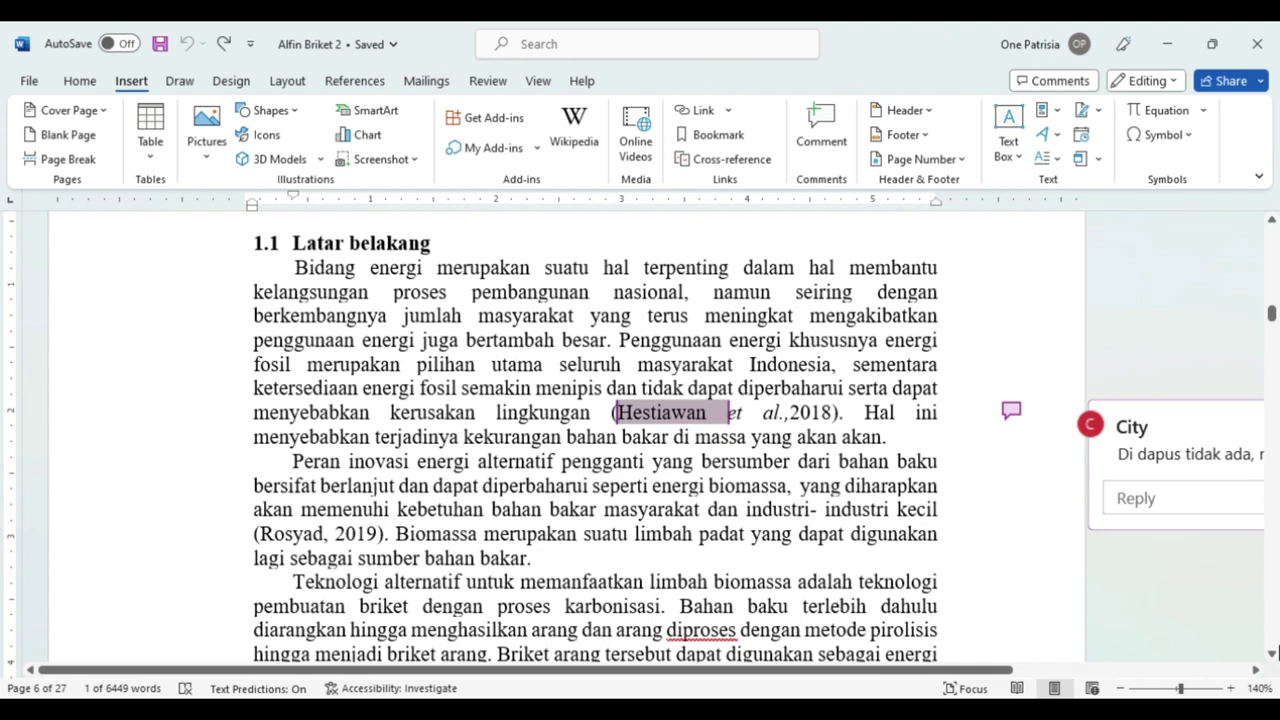
click(1271, 655)
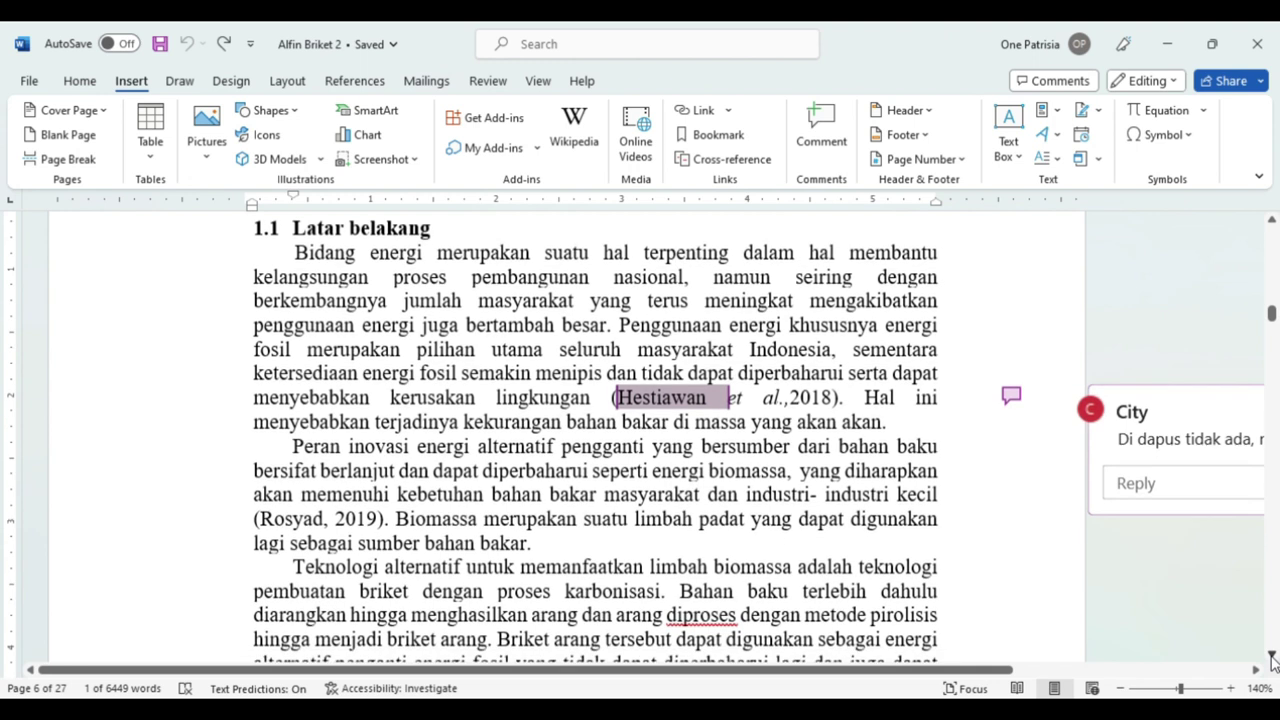
drag(1271, 657, 1271, 657)
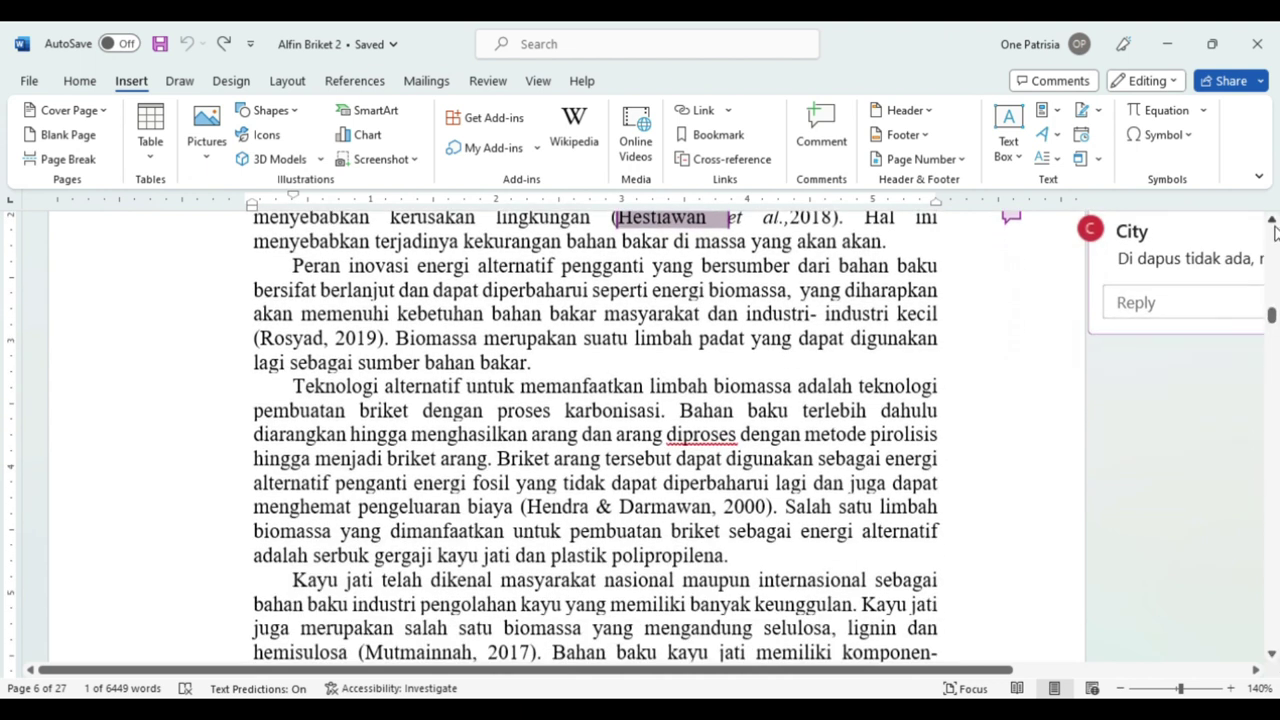
drag(1271, 219, 1271, 219)
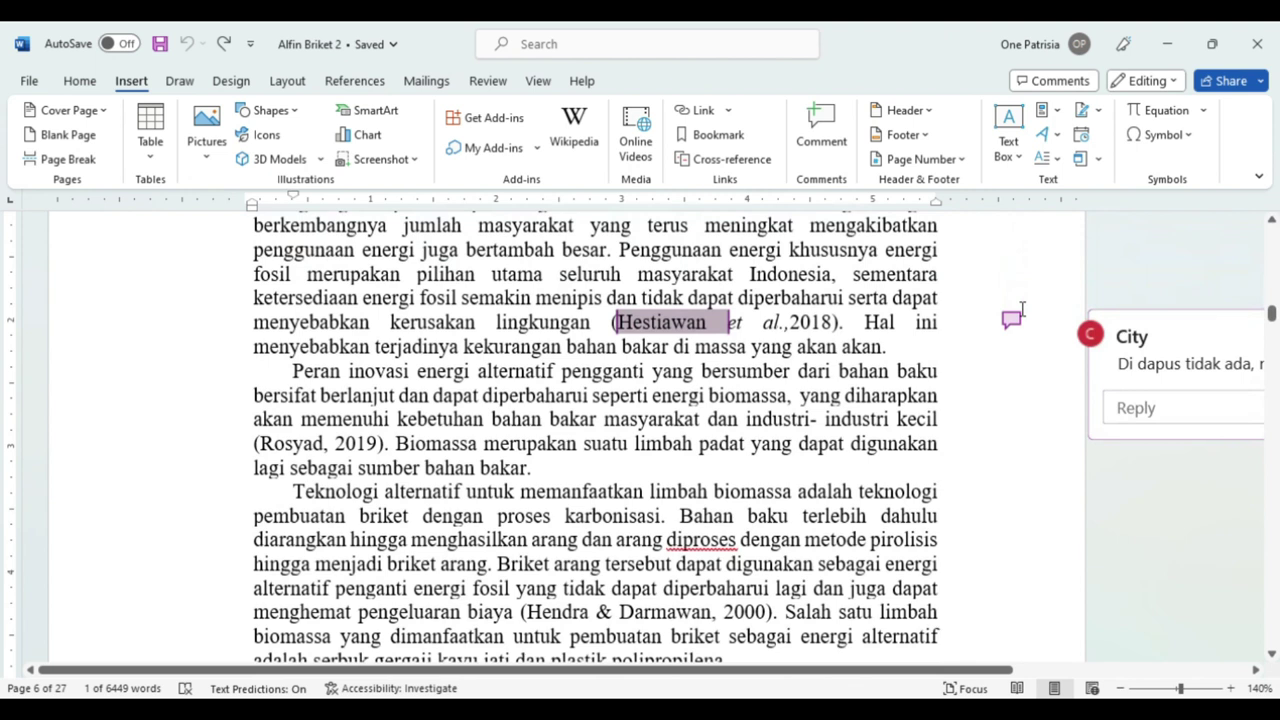
drag(1272, 657, 1273, 660)
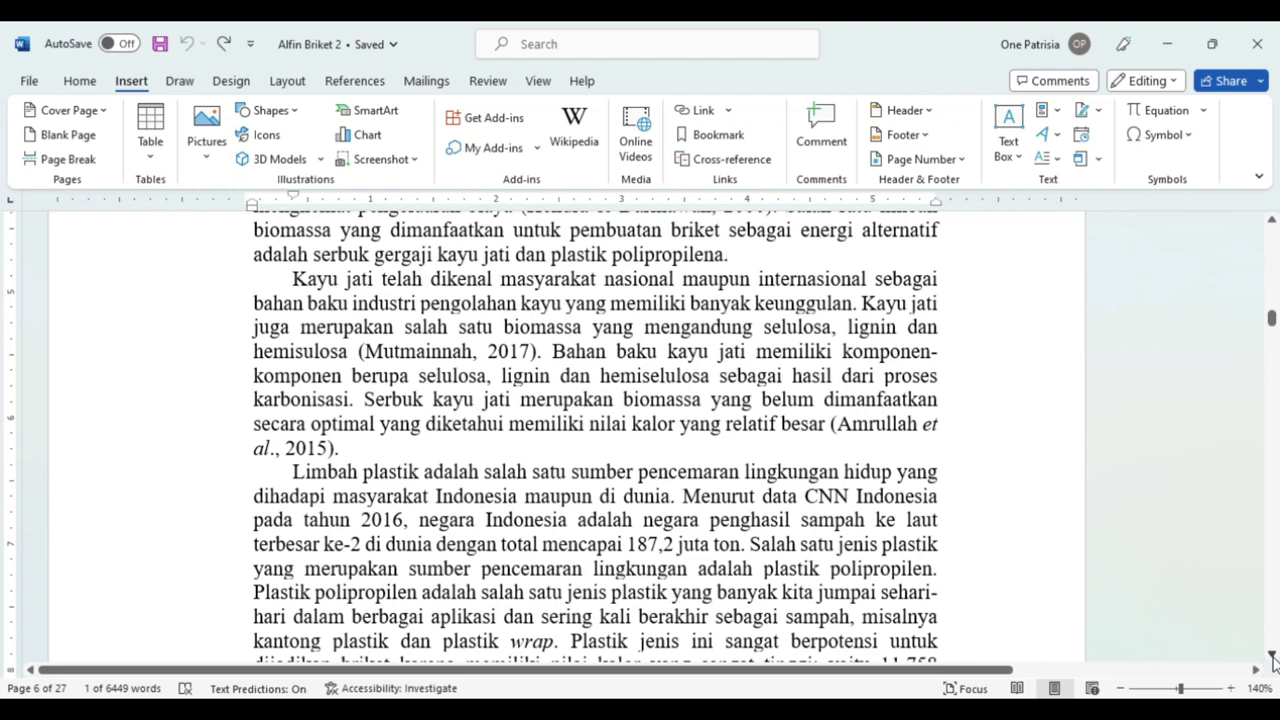
drag(1273, 660, 1273, 660)
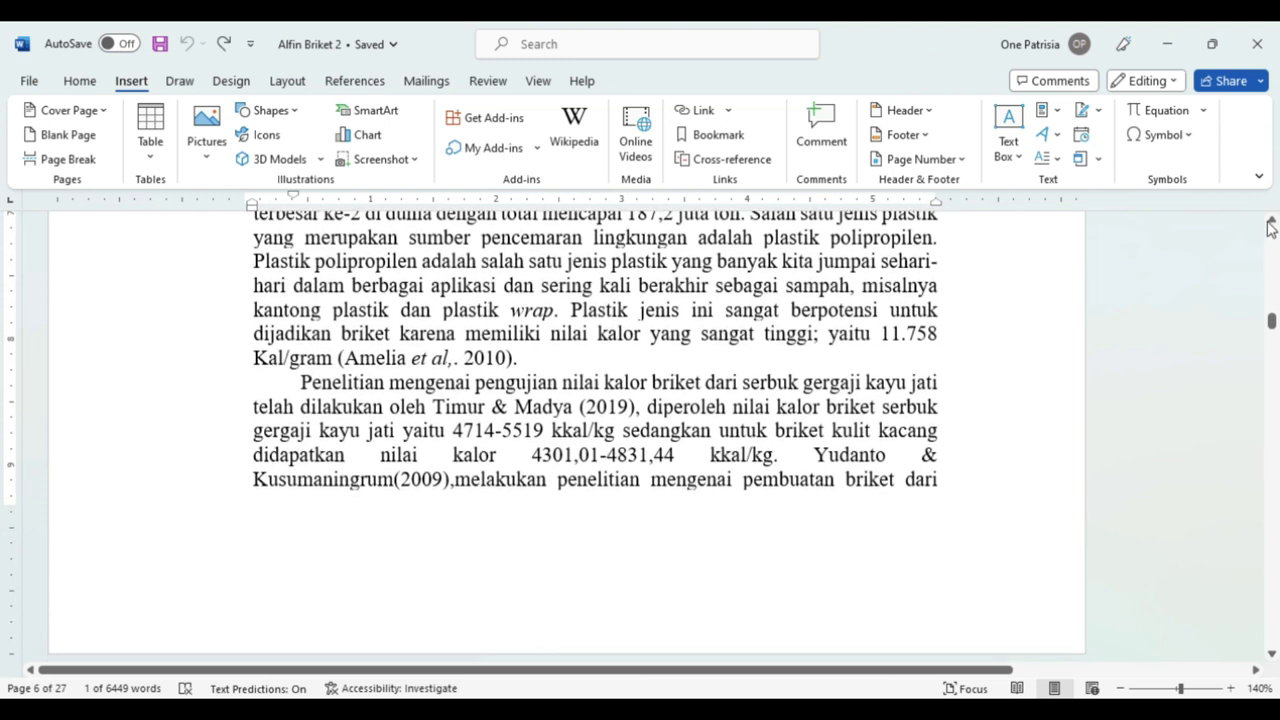
drag(1273, 222, 1273, 222)
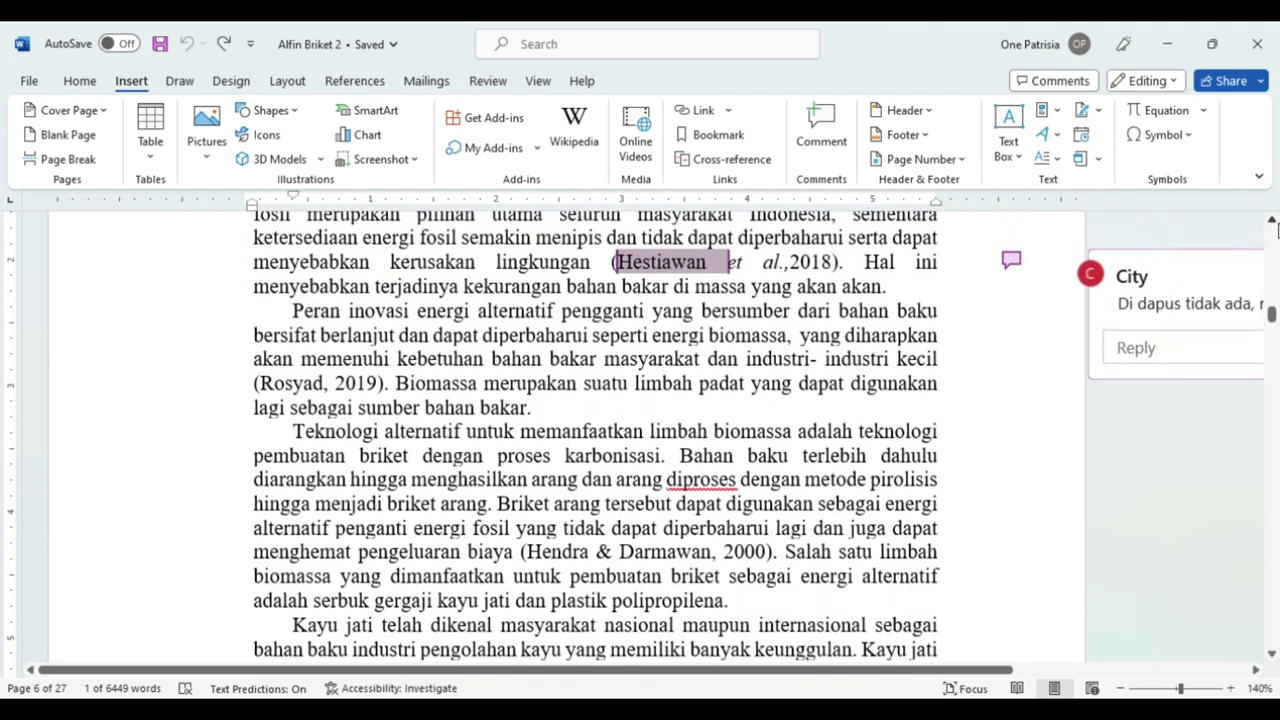
scroll(1060, 320, up, 1)
scroll(1060, 320, up, 1)
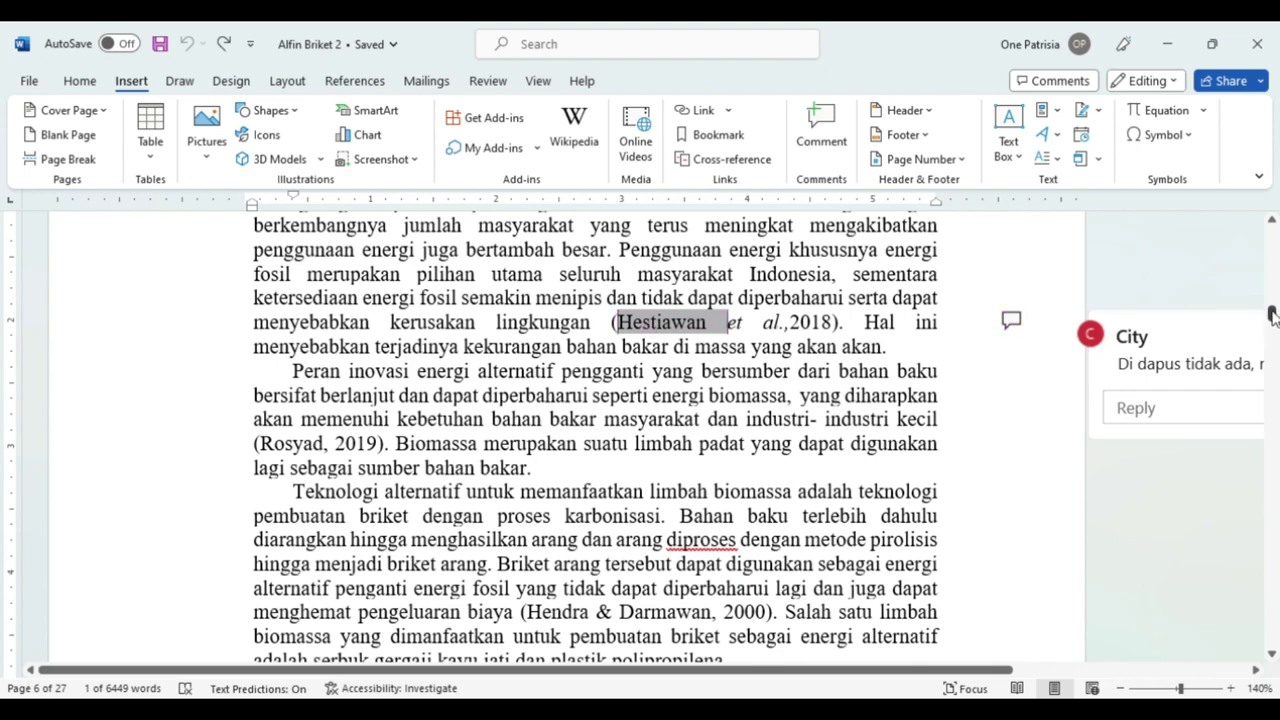
scroll(1273, 318, up, 1)
mouse_move(1273, 318)
mouse_down()
mouse_move(1272, 614)
mouse_move(1273, 288)
mouse_up()
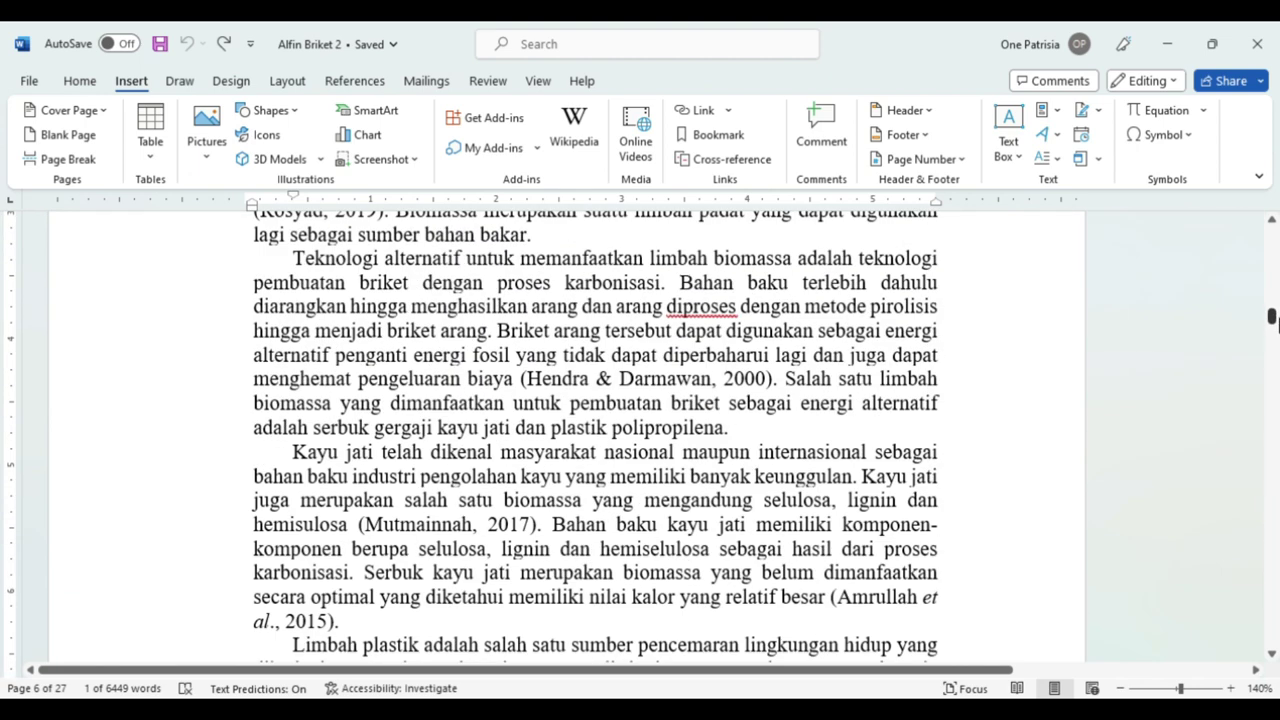
drag(1273, 288, 1274, 316)
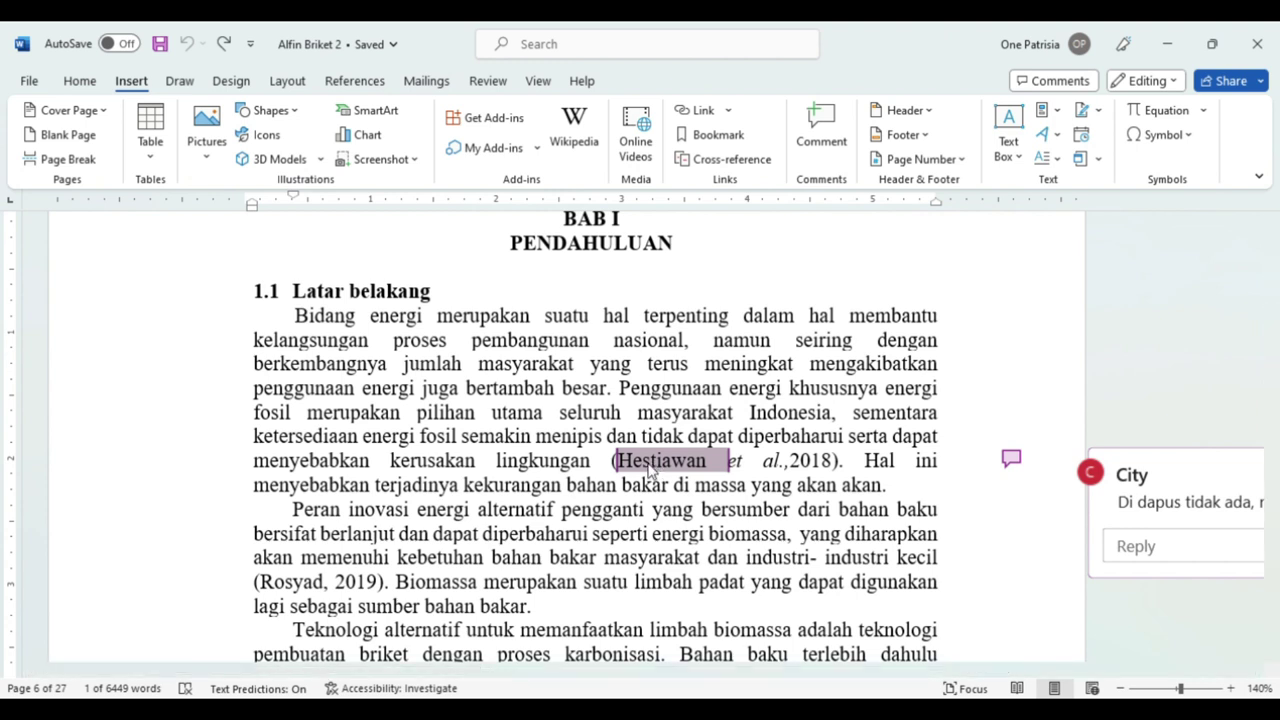
Place the cursor in the Hestiawan citation and search the whole document for Hestiawan
triple_click(651, 470)
click(651, 472)
key(ctrl+f)
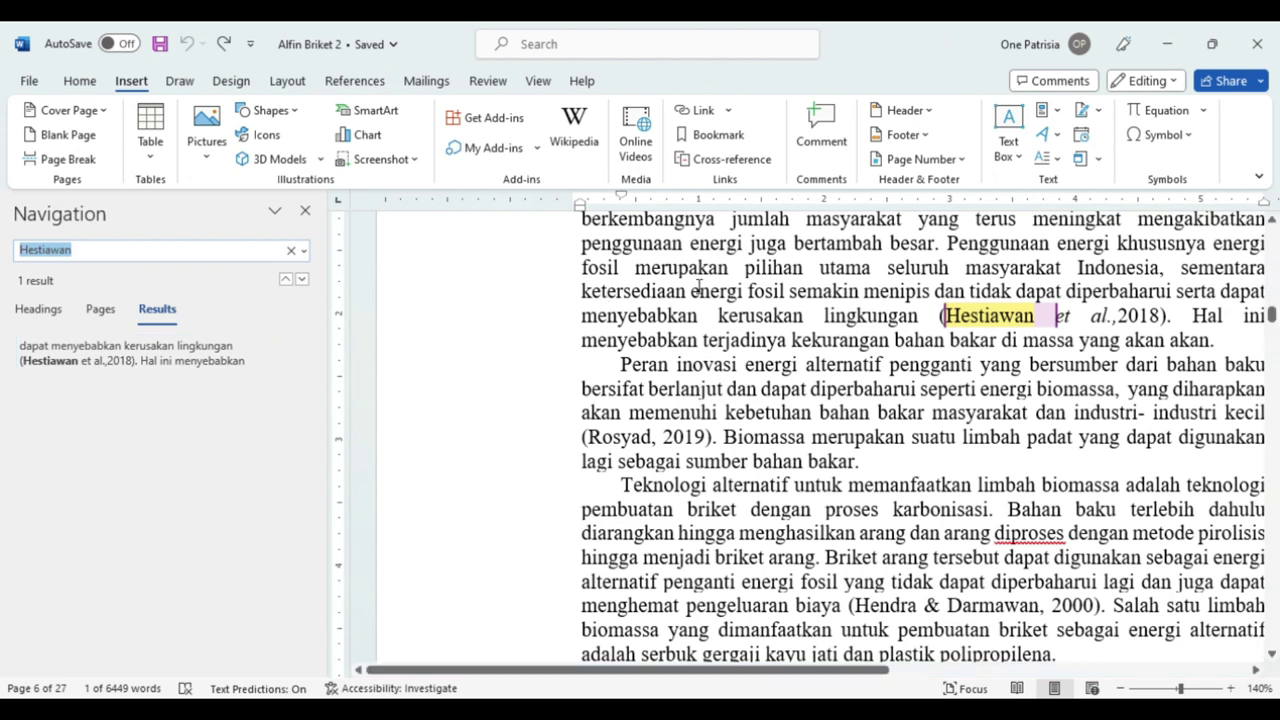
Review the single Hestiawan search result, then select the (Rosyad, 2019) citation
click(668, 672)
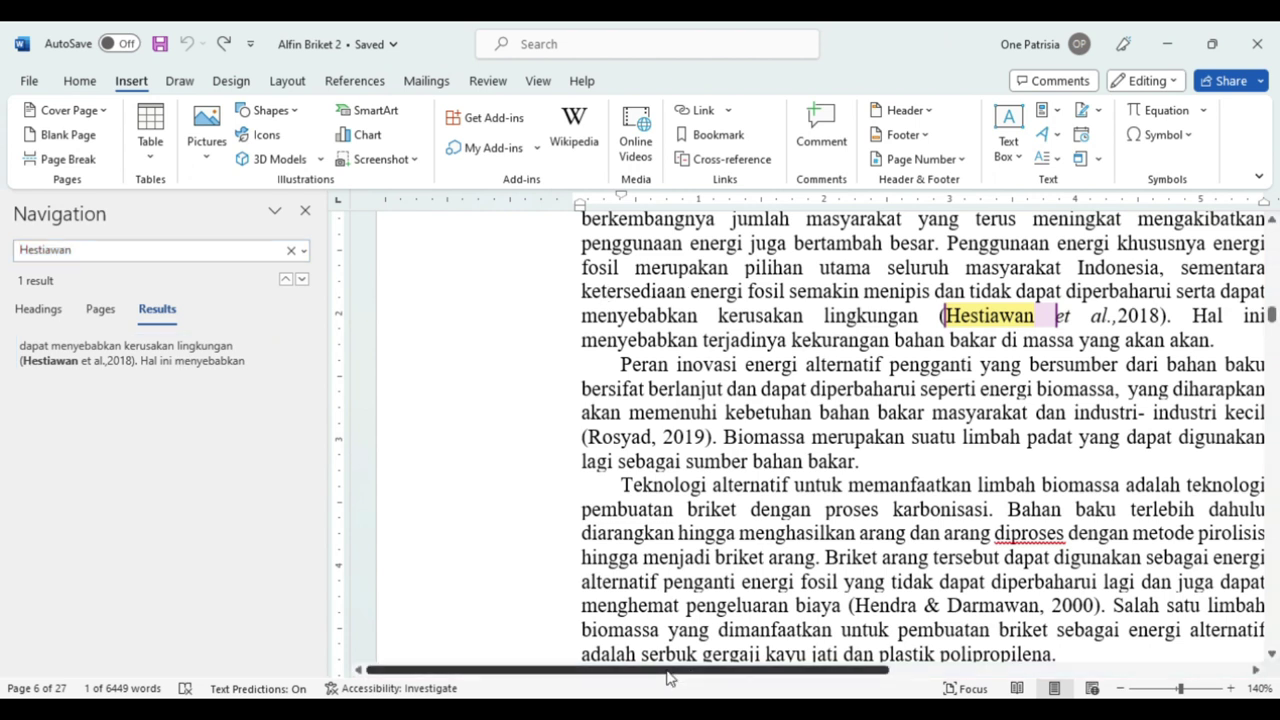
drag(668, 676, 754, 672)
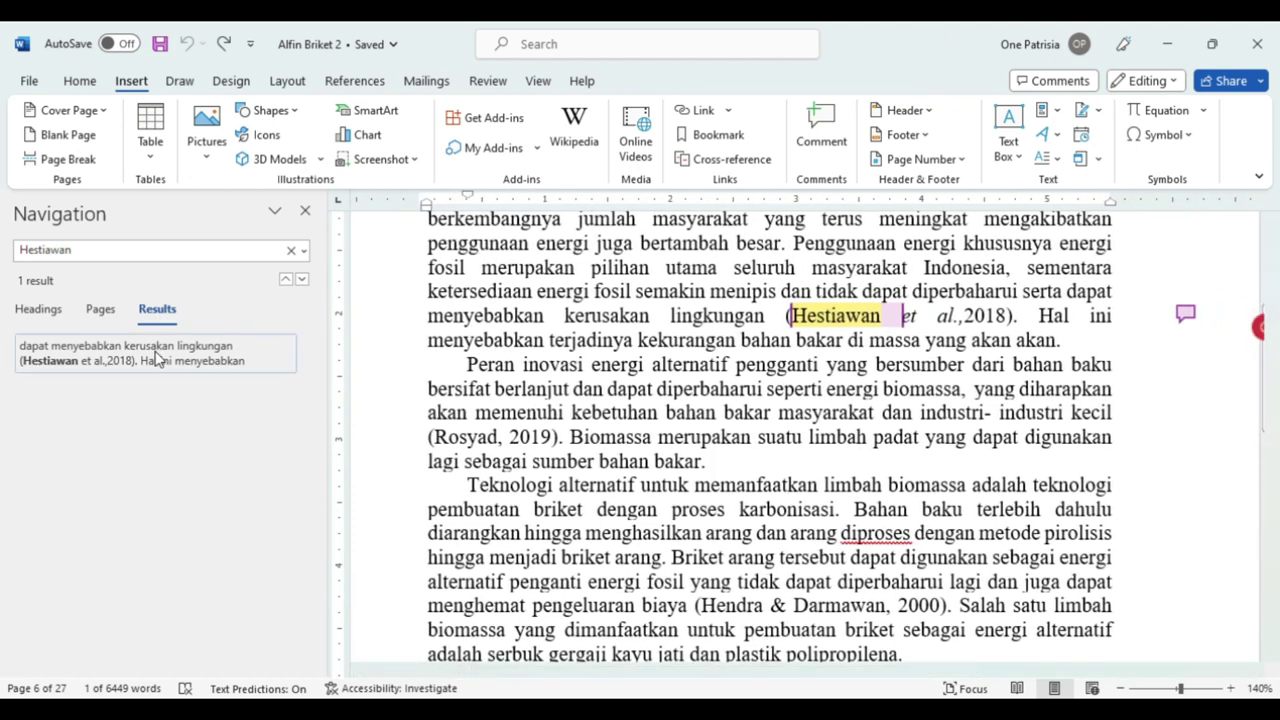
click(465, 437)
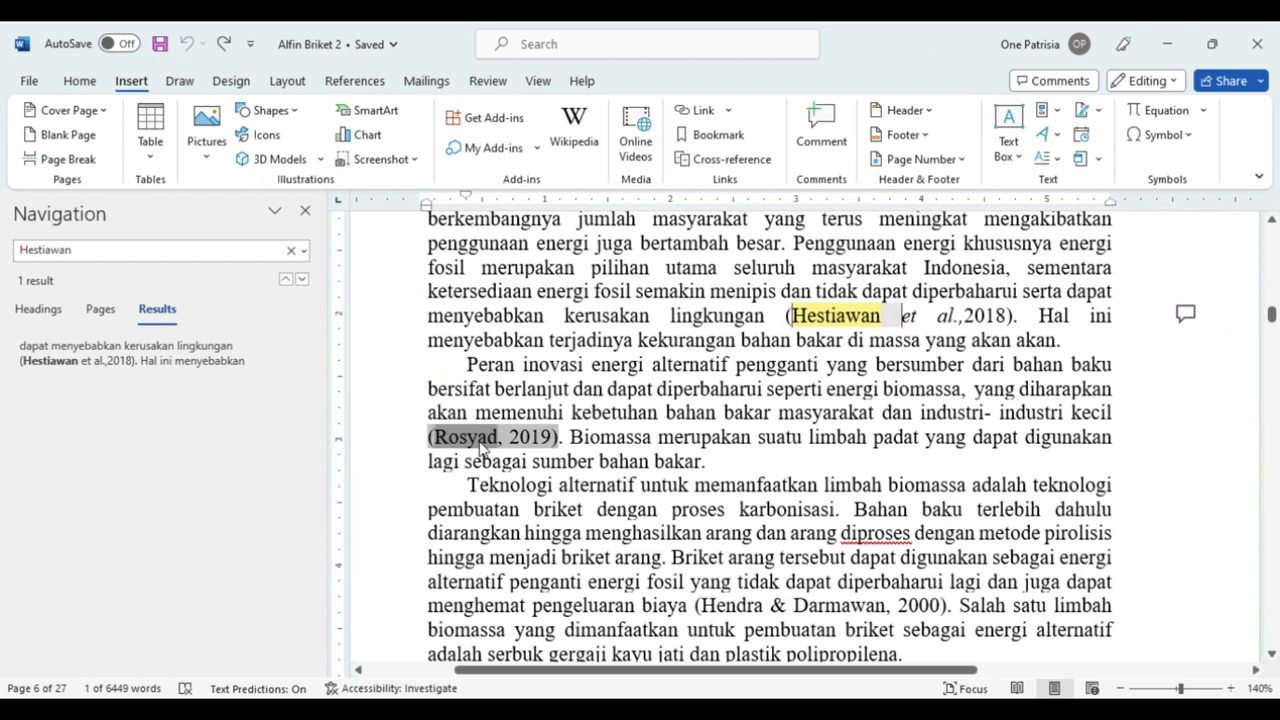
Search for Rosyad and compare its page-21 reference entry with the (Rosyad, 2019) citation
key(ctrl+f)
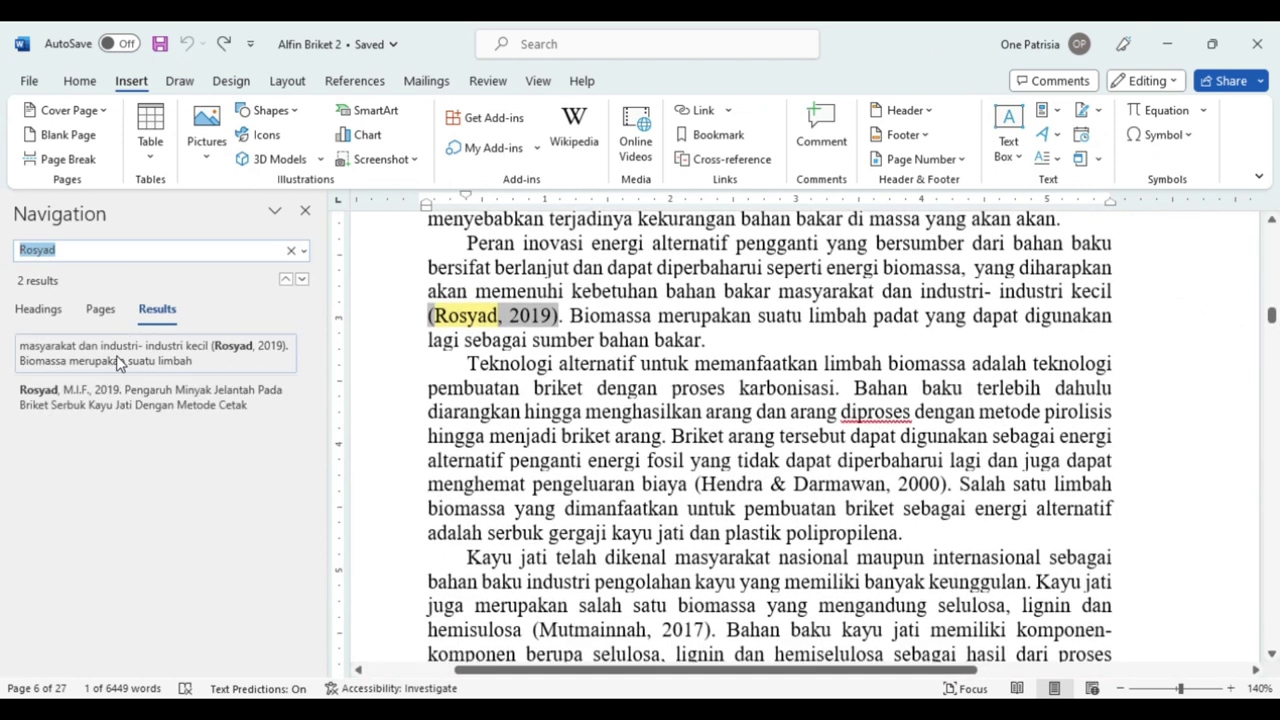
click(150, 402)
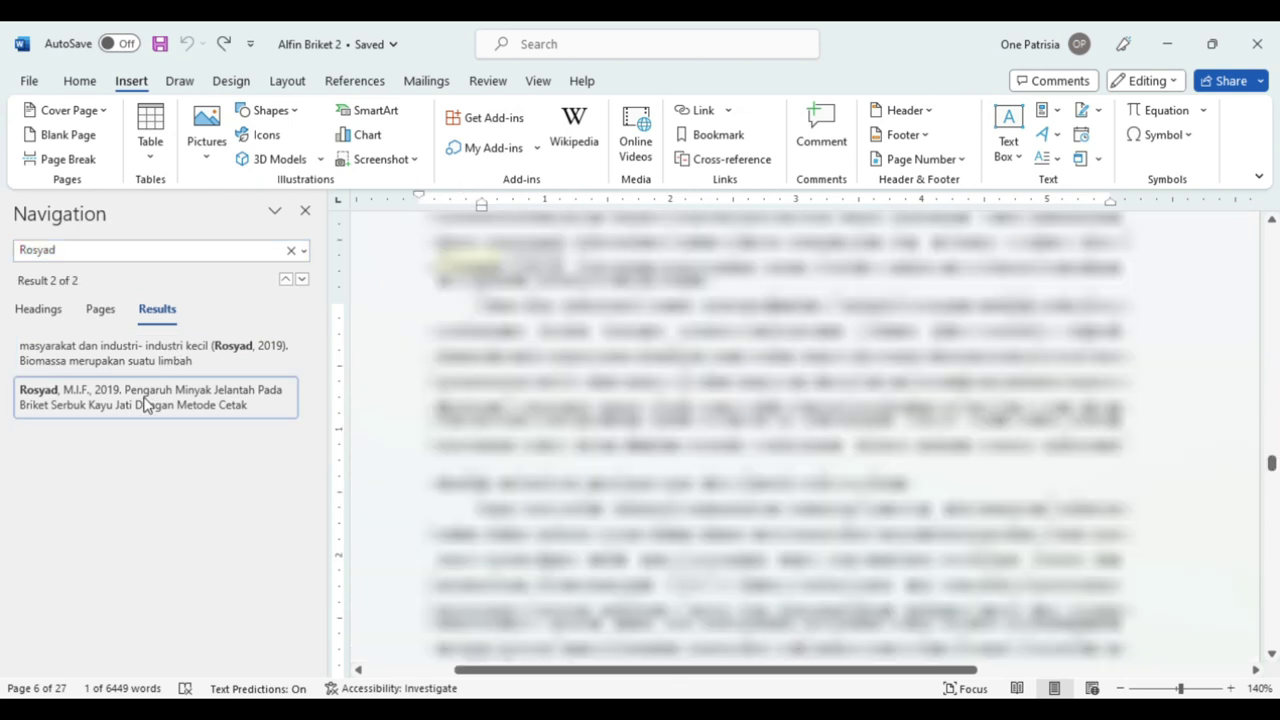
click(180, 362)
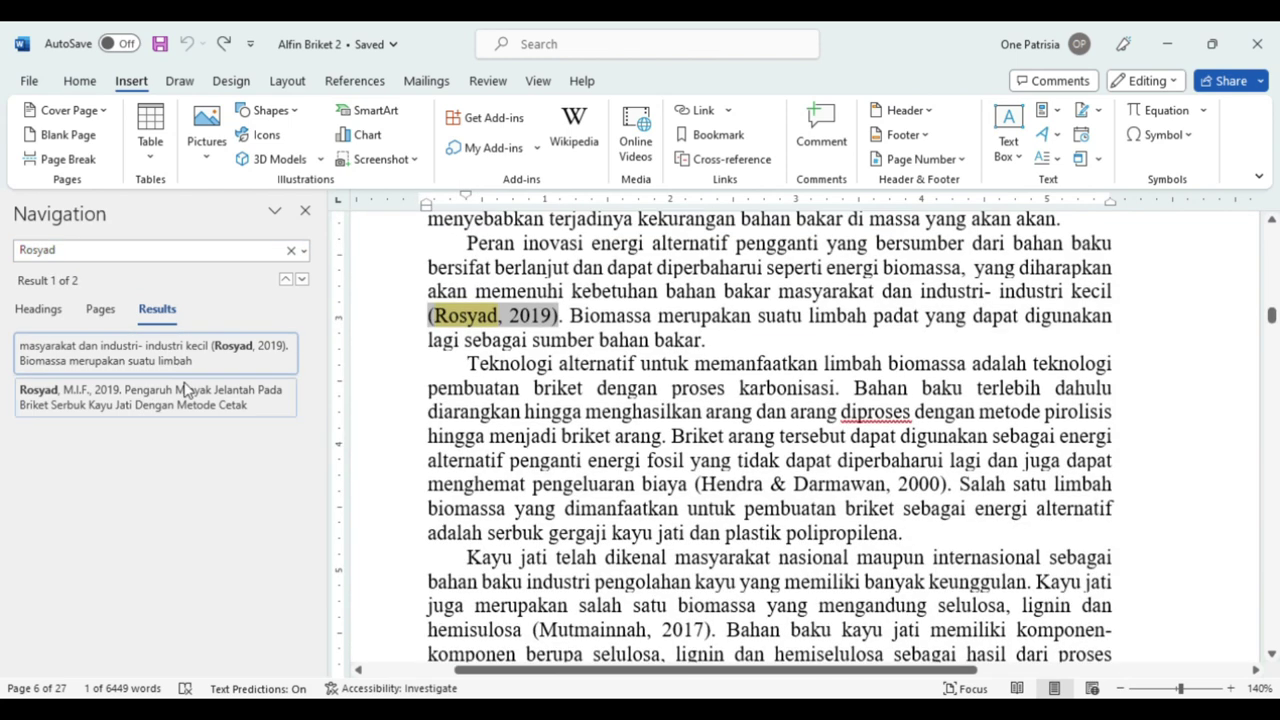
click(185, 415)
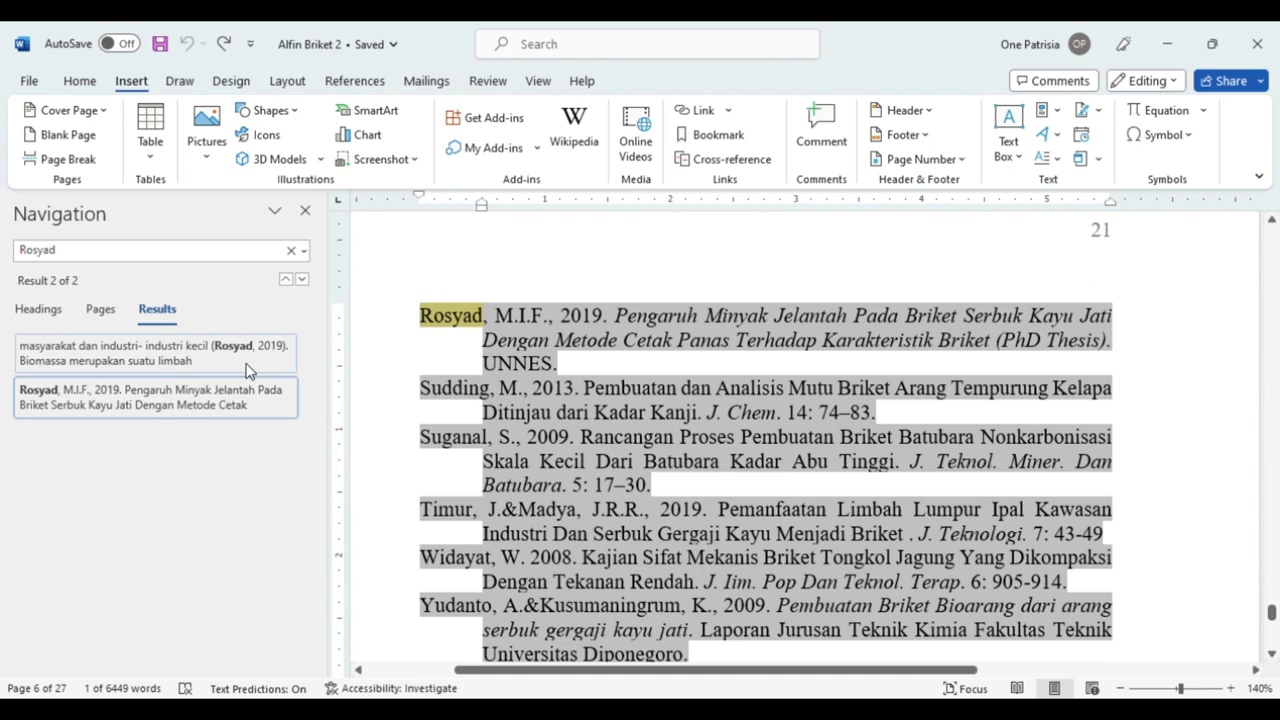
click(248, 370)
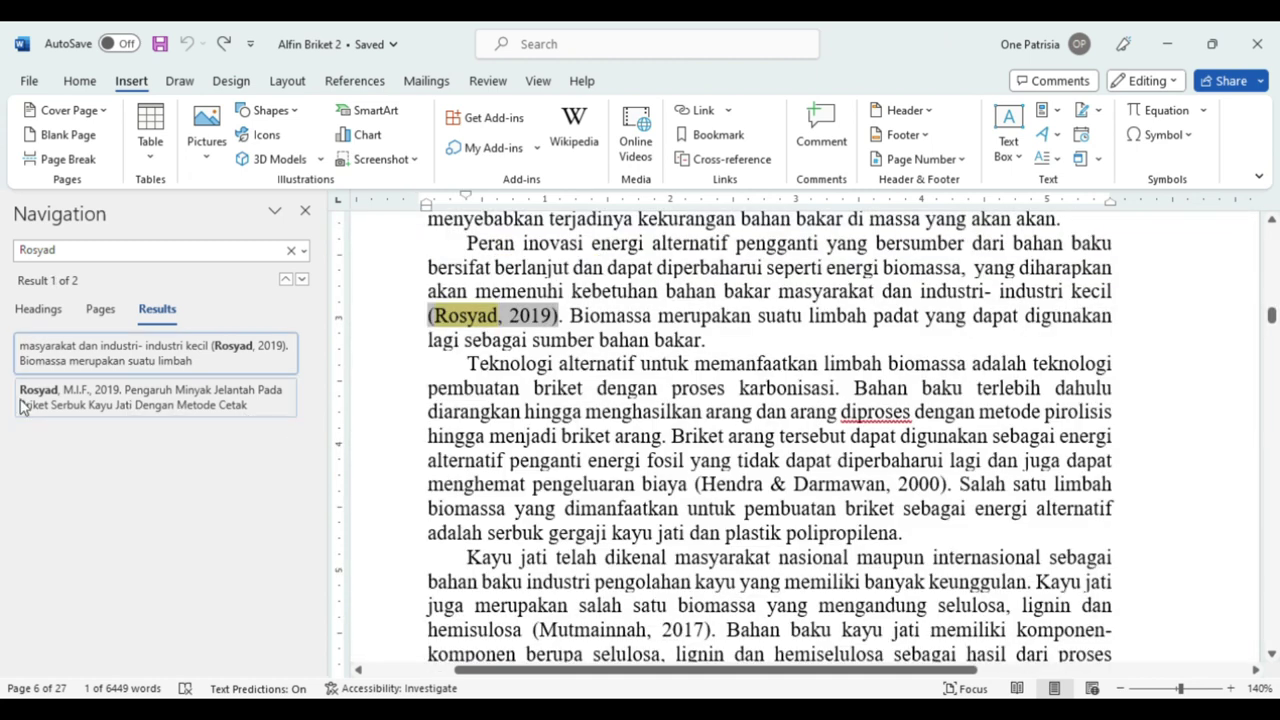
click(120, 403)
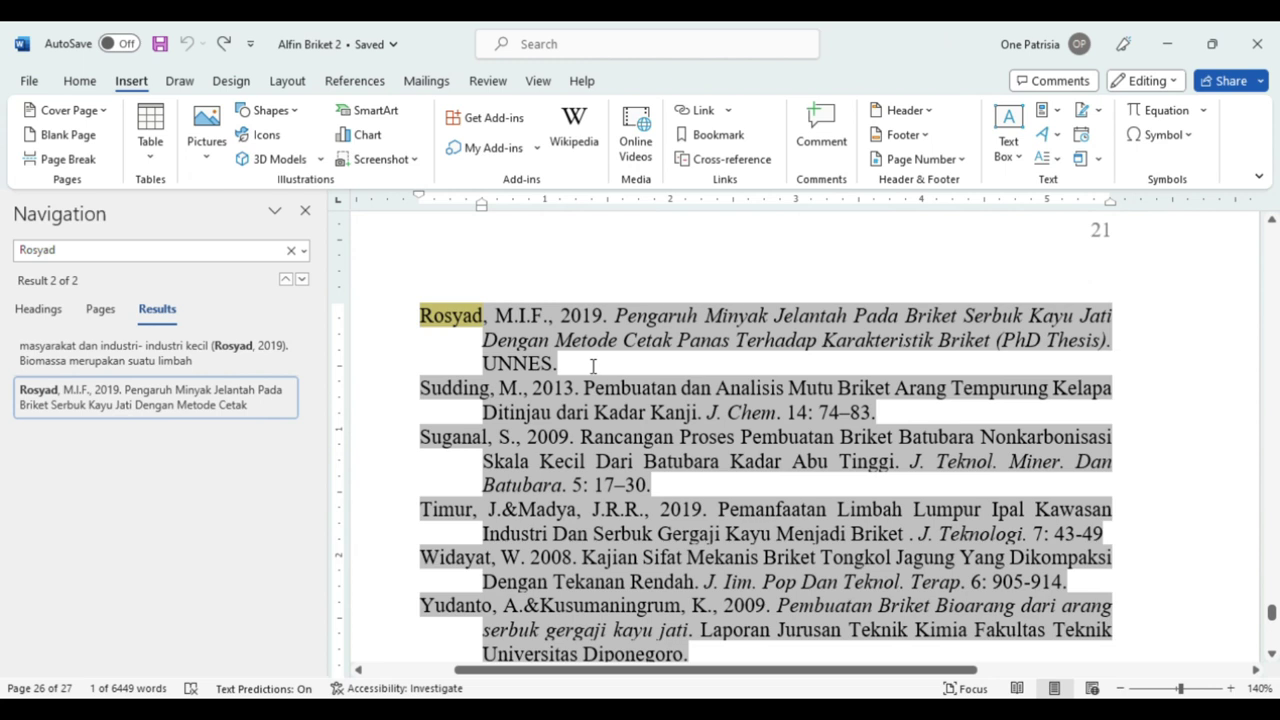
drag(584, 367, 420, 315)
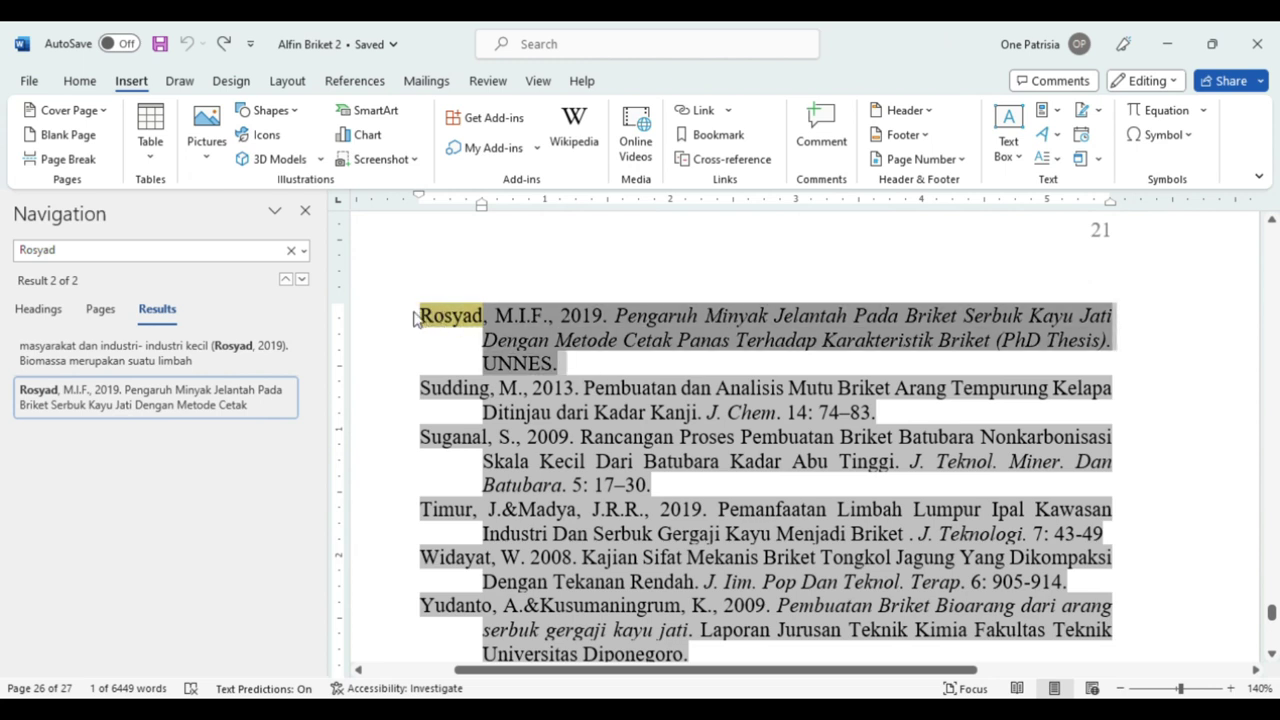
click(238, 354)
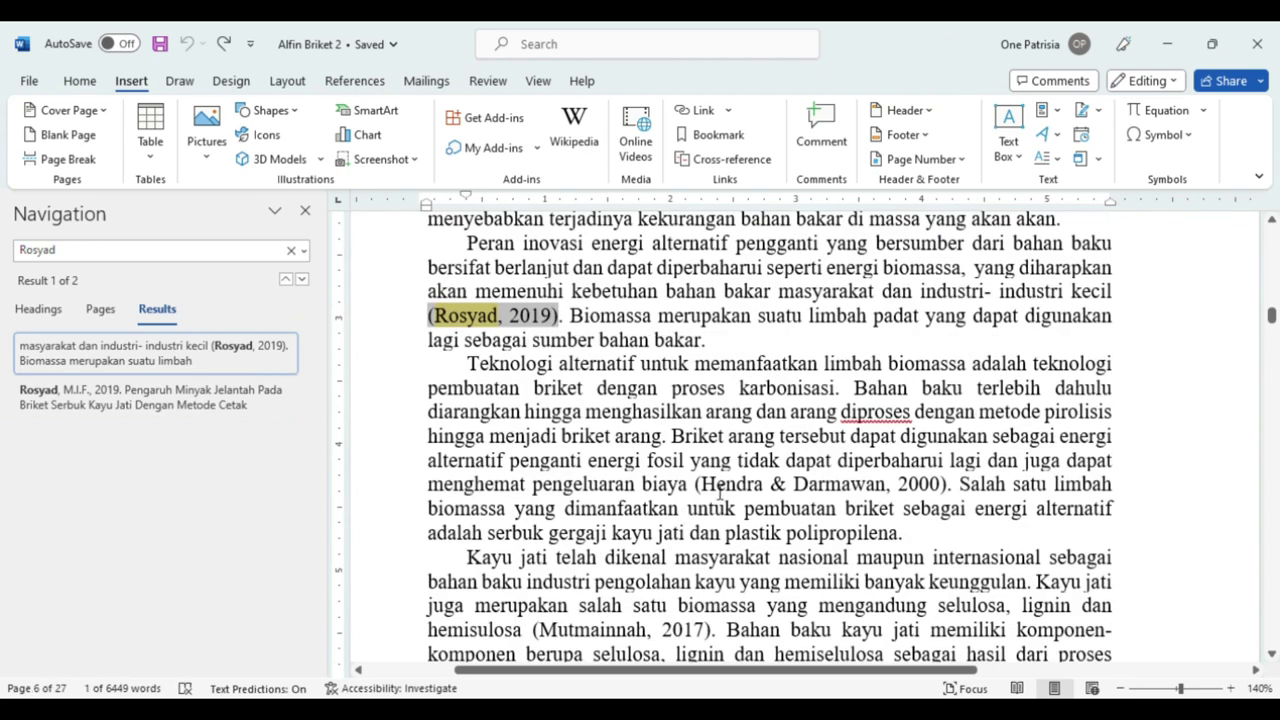
Search the document for the surname Hendra from the Hendra & Darmawan citation
drag(703, 486, 898, 488)
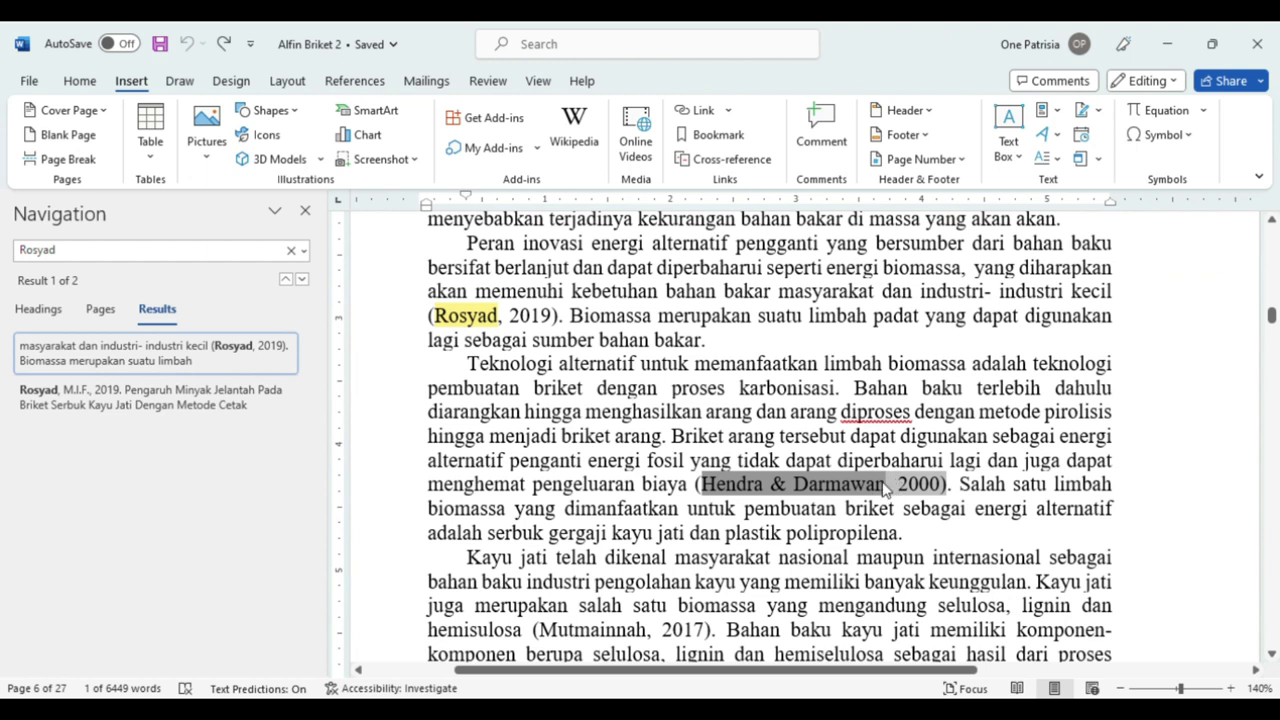
key(ctrl+f)
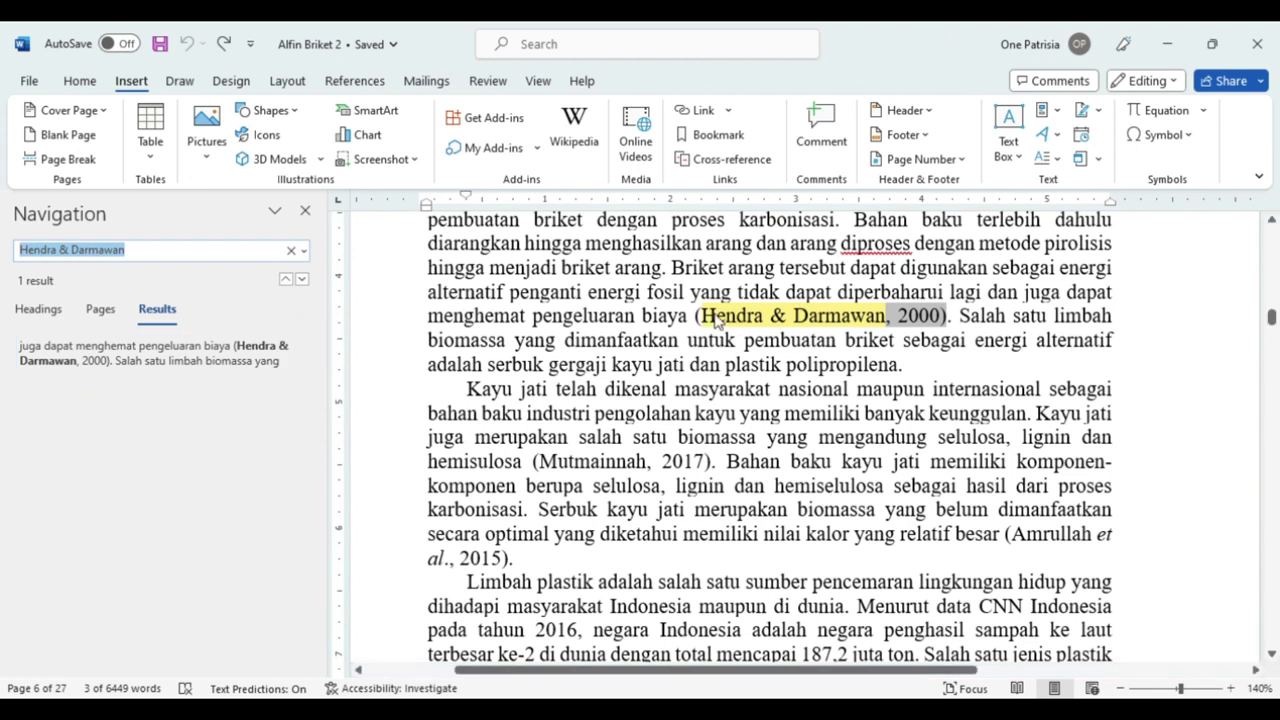
double_click(716, 318)
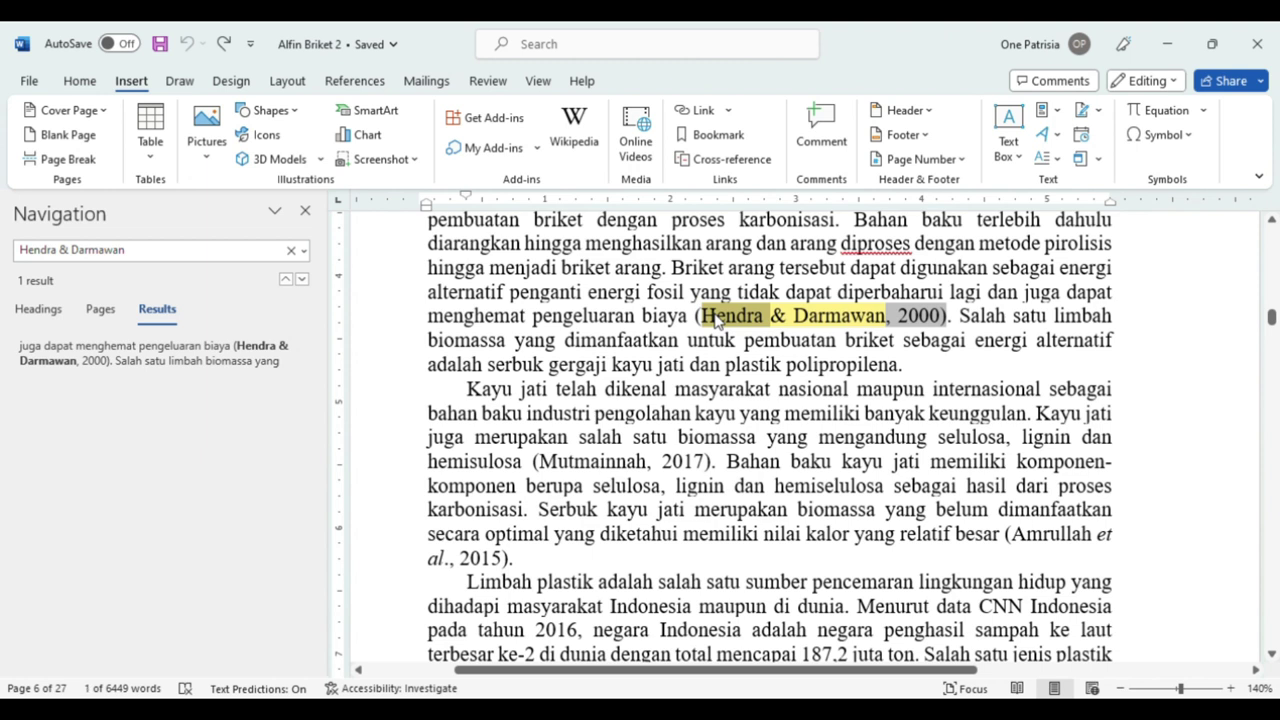
key(ctrl+f)
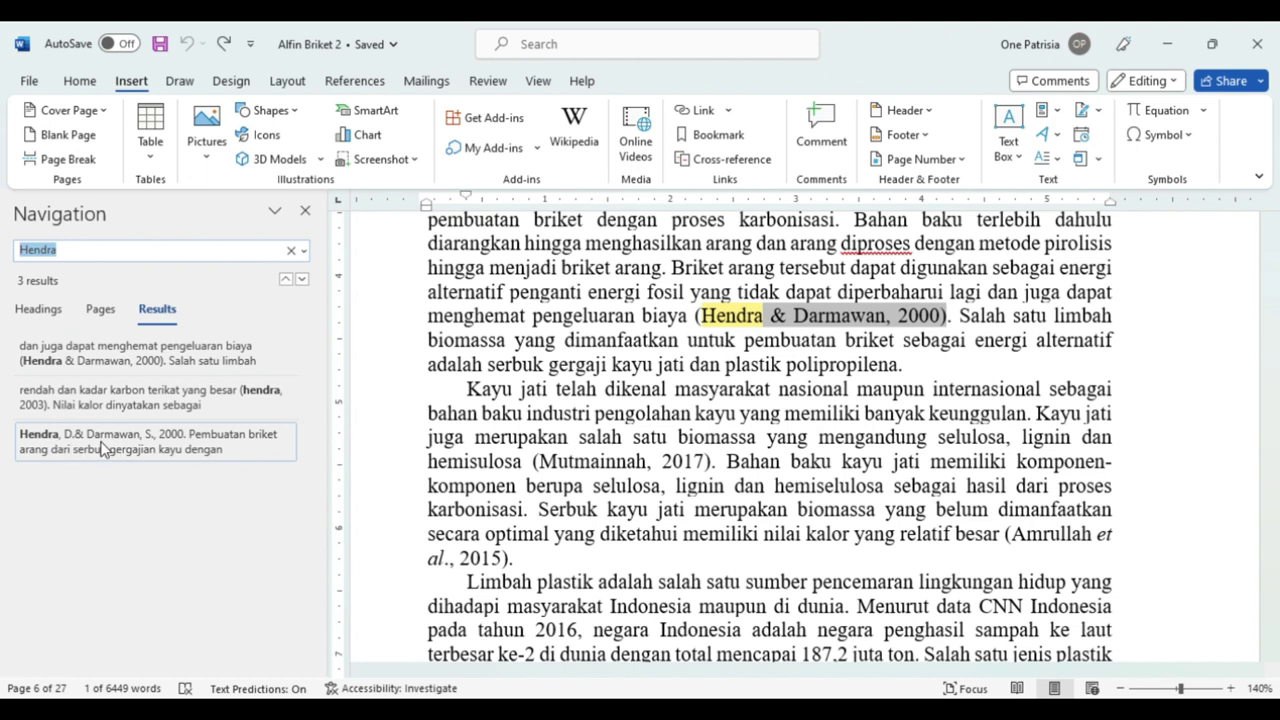
Compare the Hendra & Darmawan bibliography entry with its (Hendra & Darmawan, 2000) citation
click(102, 447)
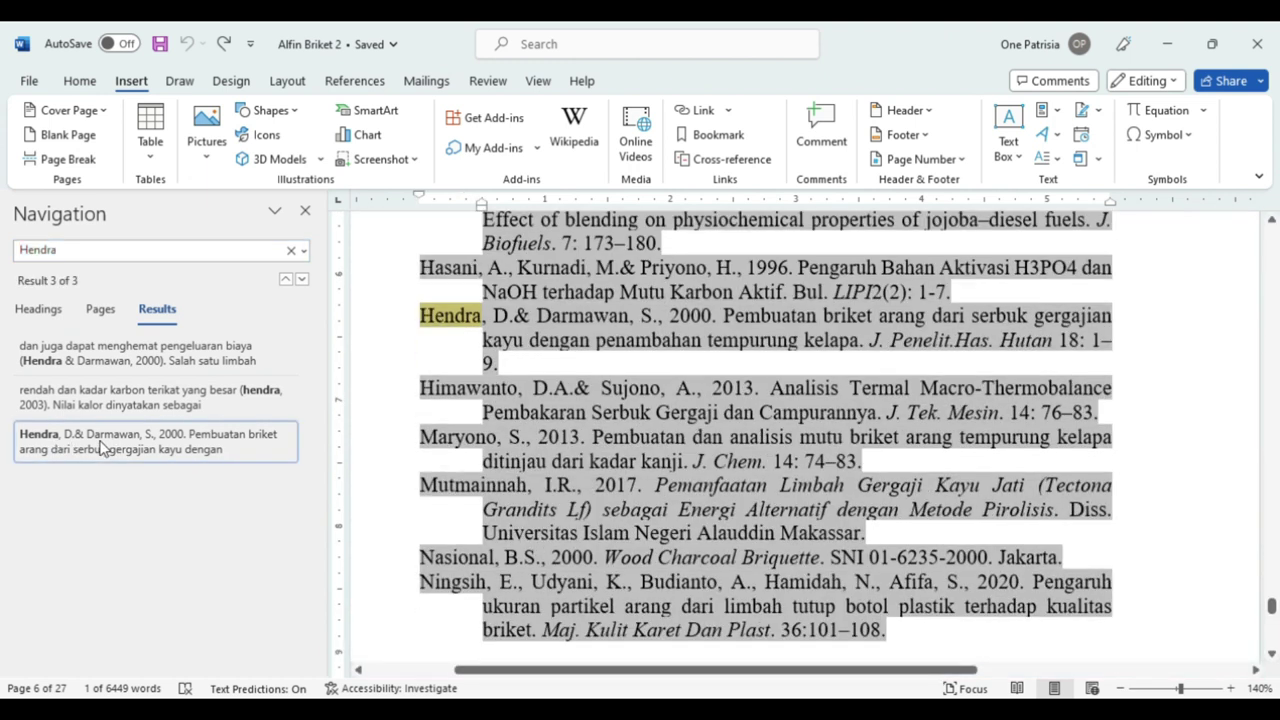
drag(516, 367, 414, 322)
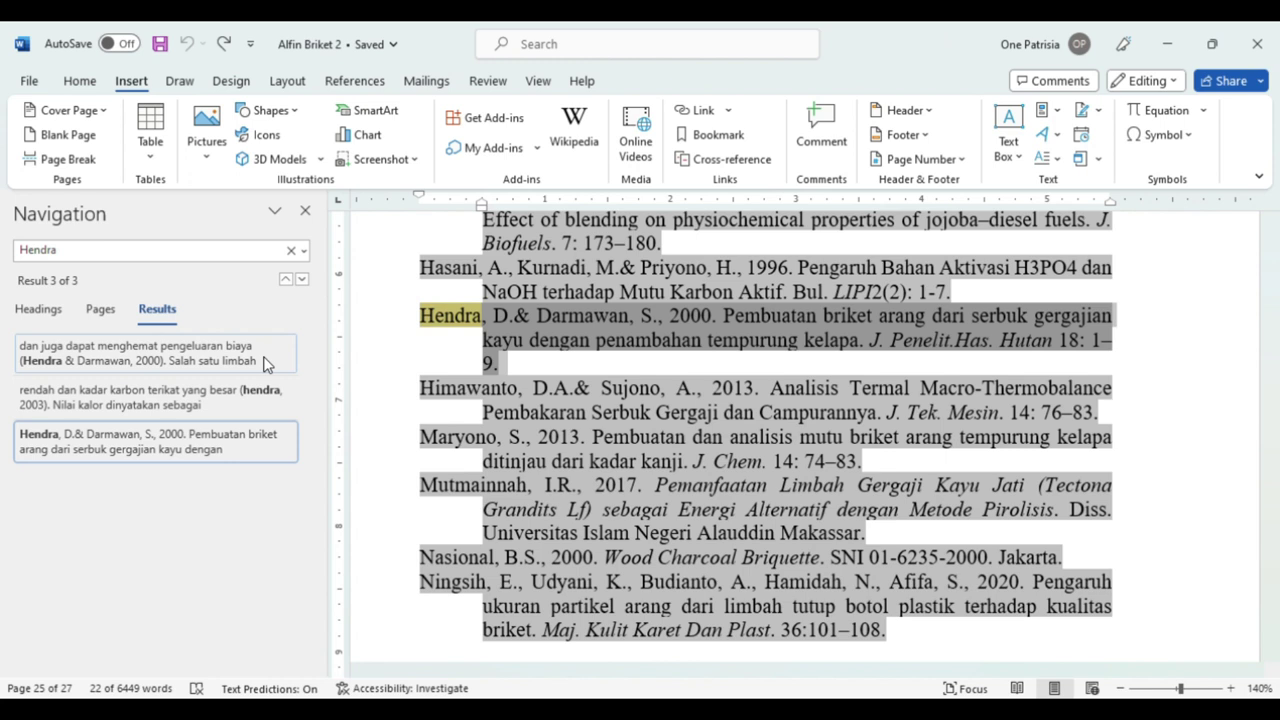
click(266, 364)
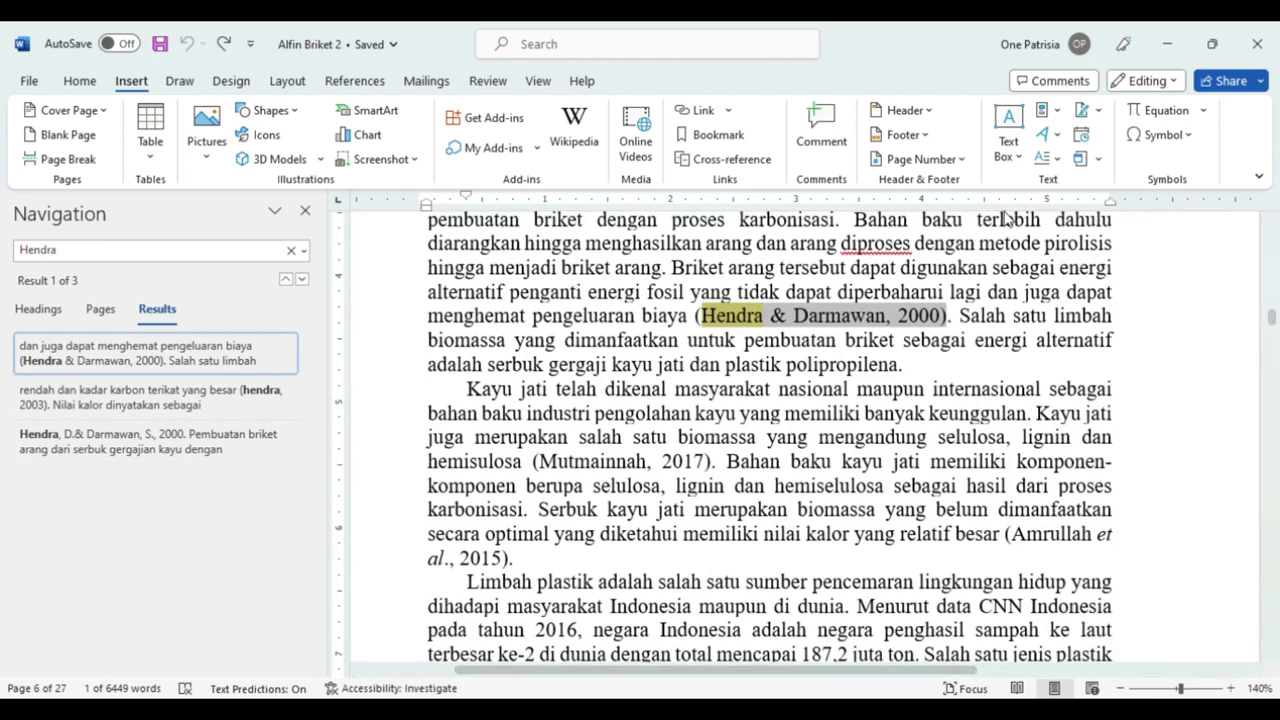
click(1272, 222)
Select Hestiawan in the 2018 citation and show its comment 'Di dapus tidak ada, masukan ke dapusnya'
scroll(1272, 222, up, 3)
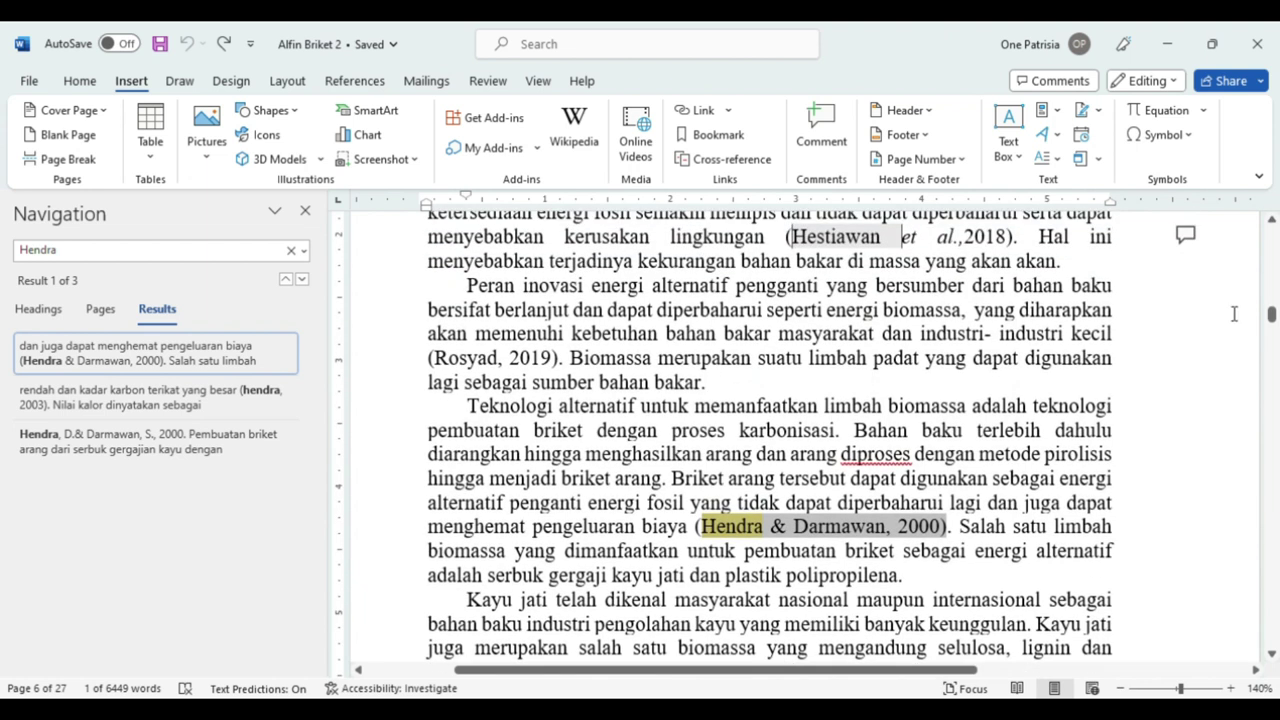
scroll(866, 346, up, 2)
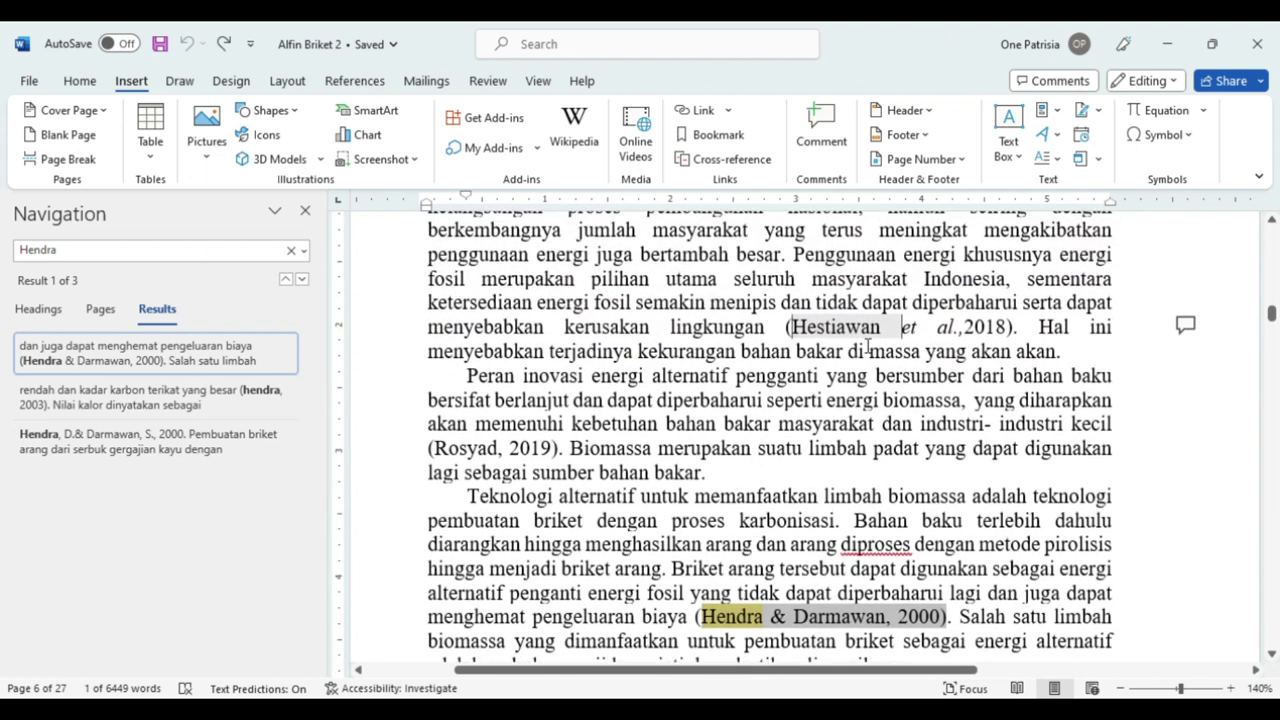
double_click(838, 338)
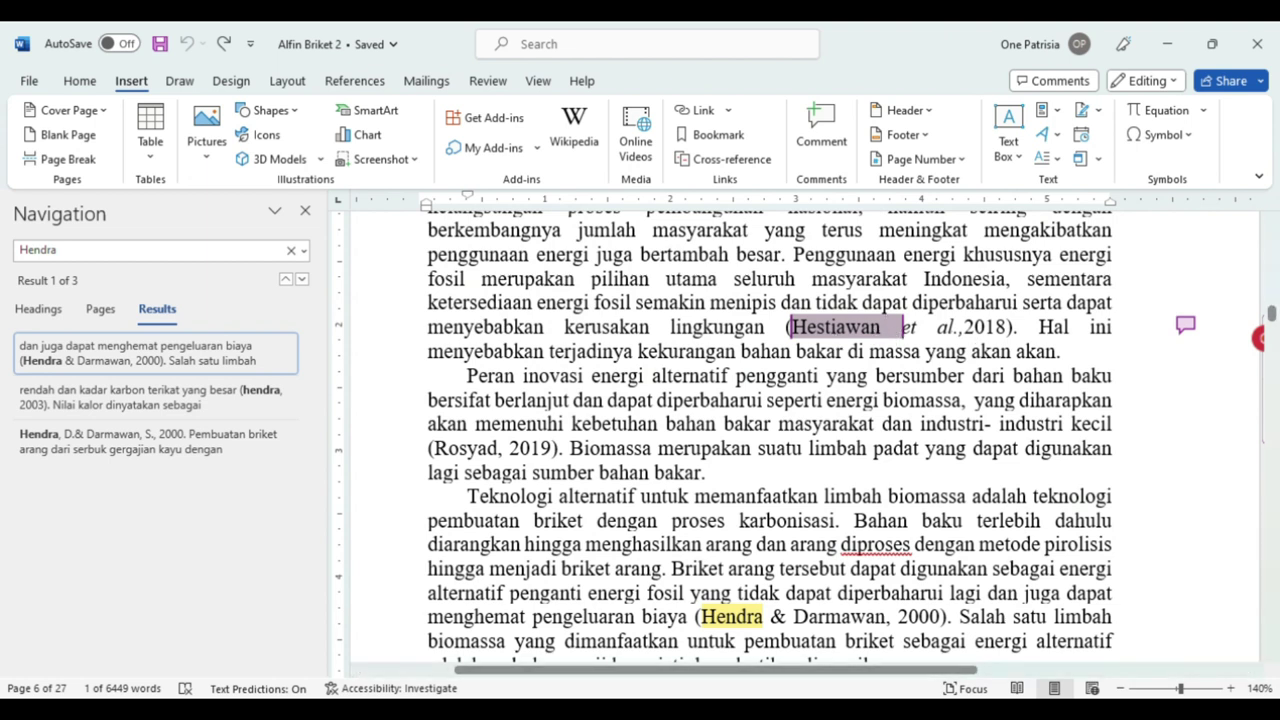
drag(651, 677, 808, 670)
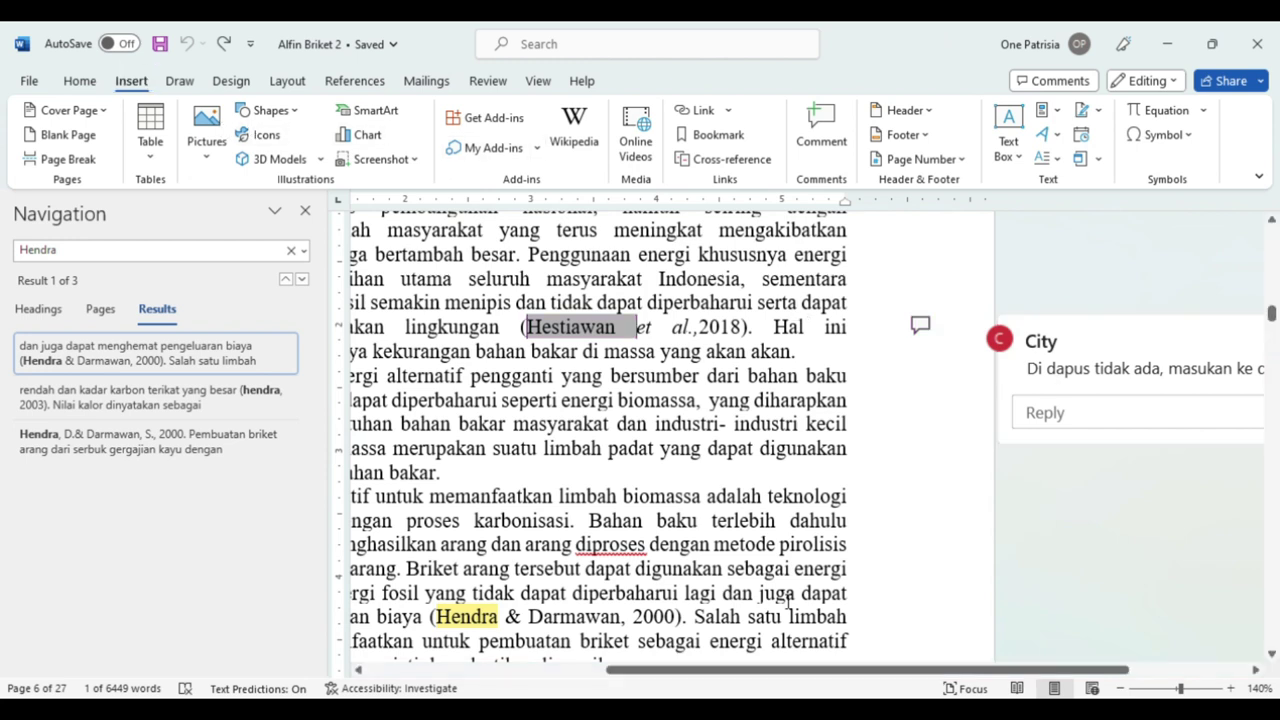
drag(763, 677, 814, 677)
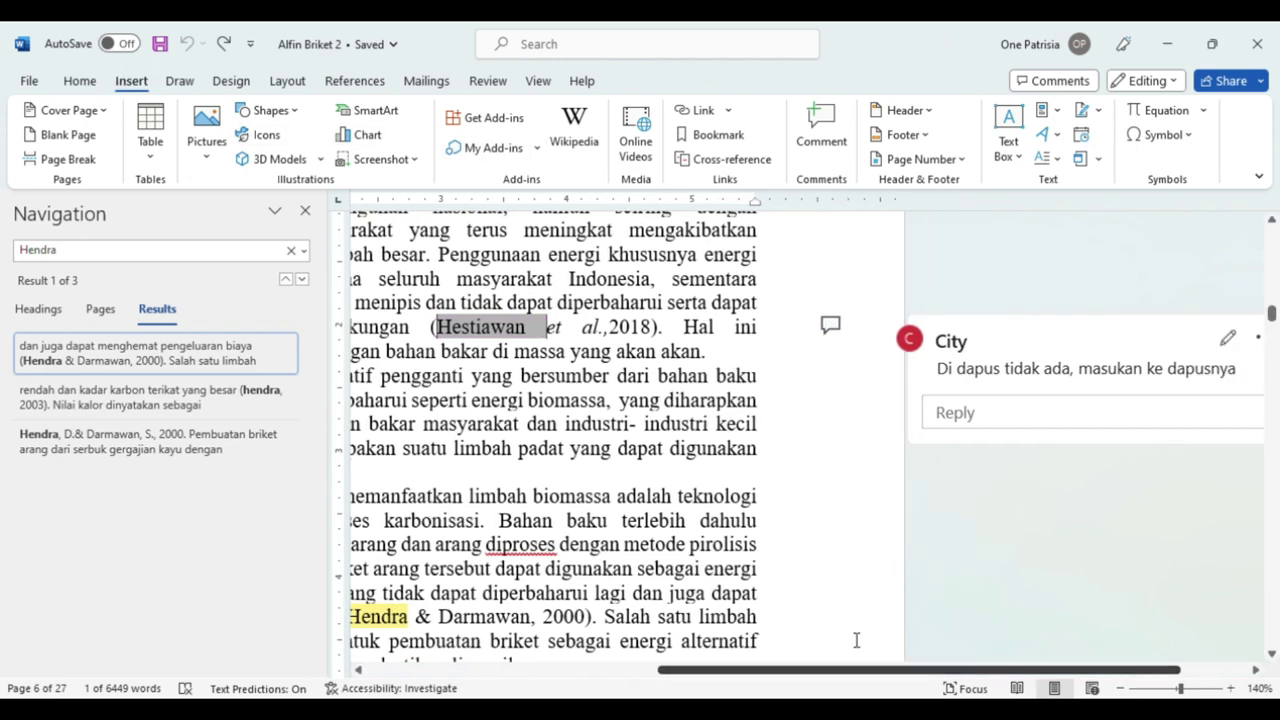
click(962, 418)
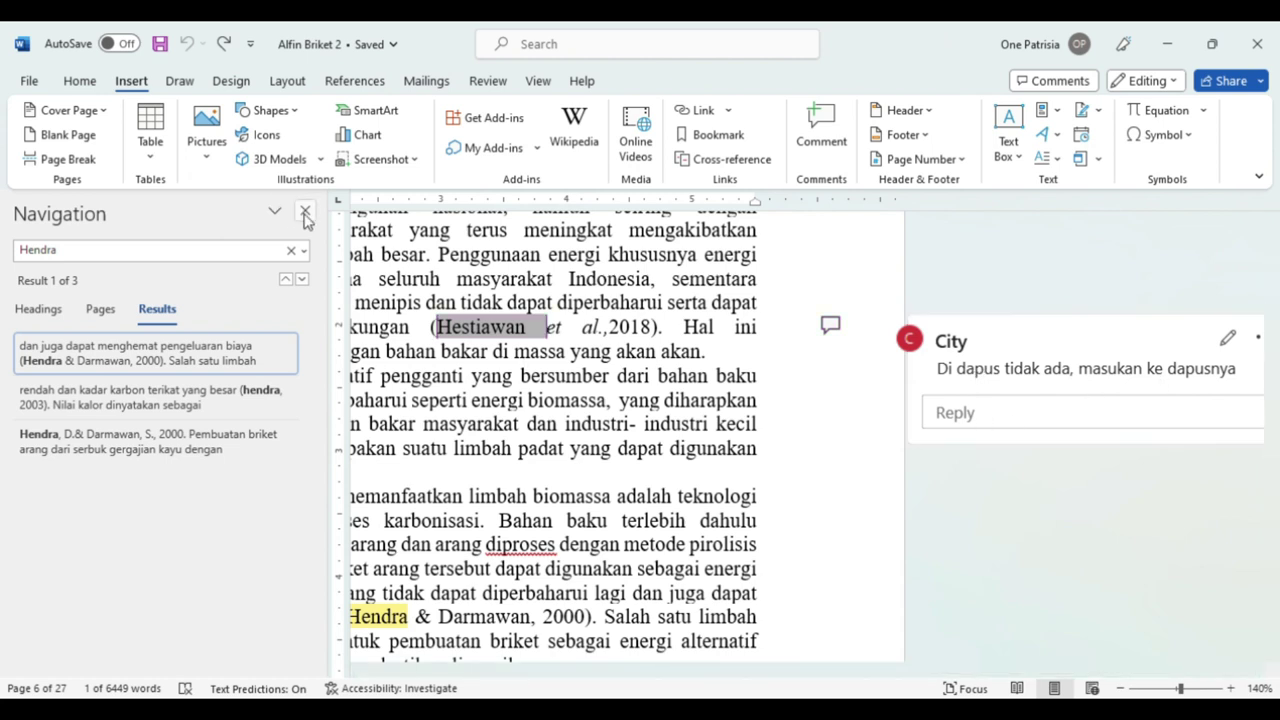
Close the Navigation pane and pan the page back to the left
drag(741, 673, 631, 673)
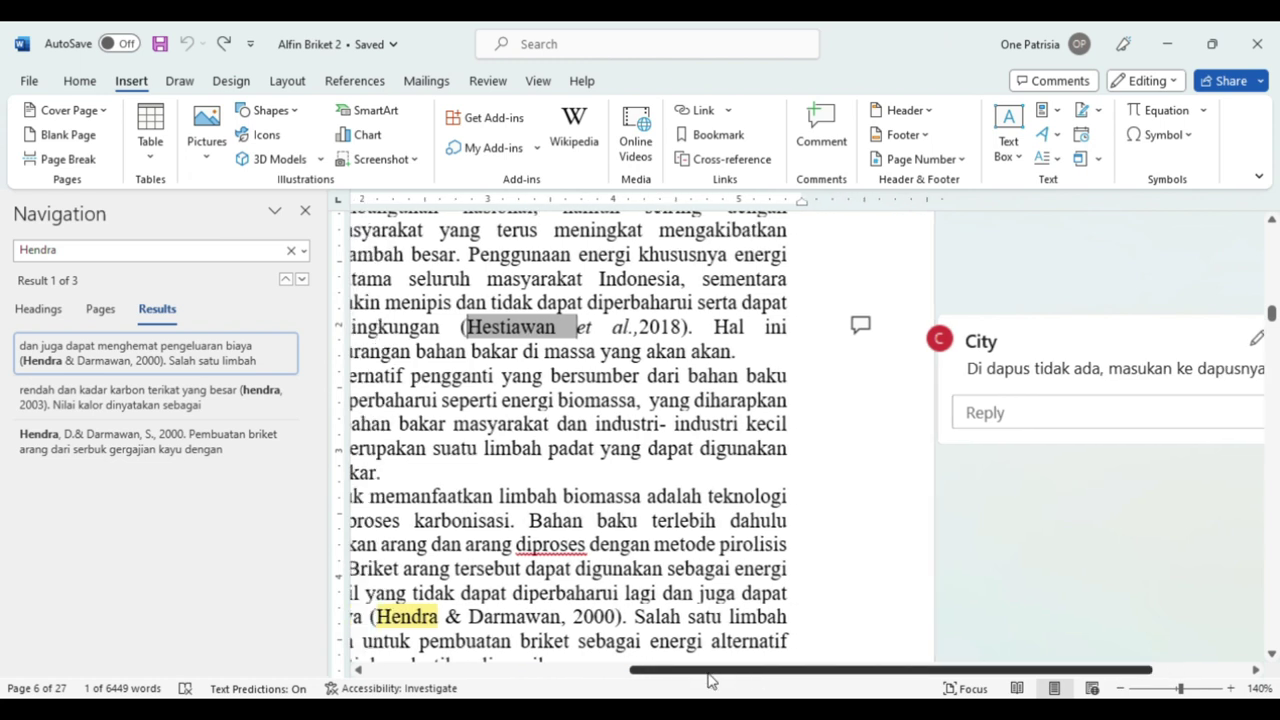
click(305, 215)
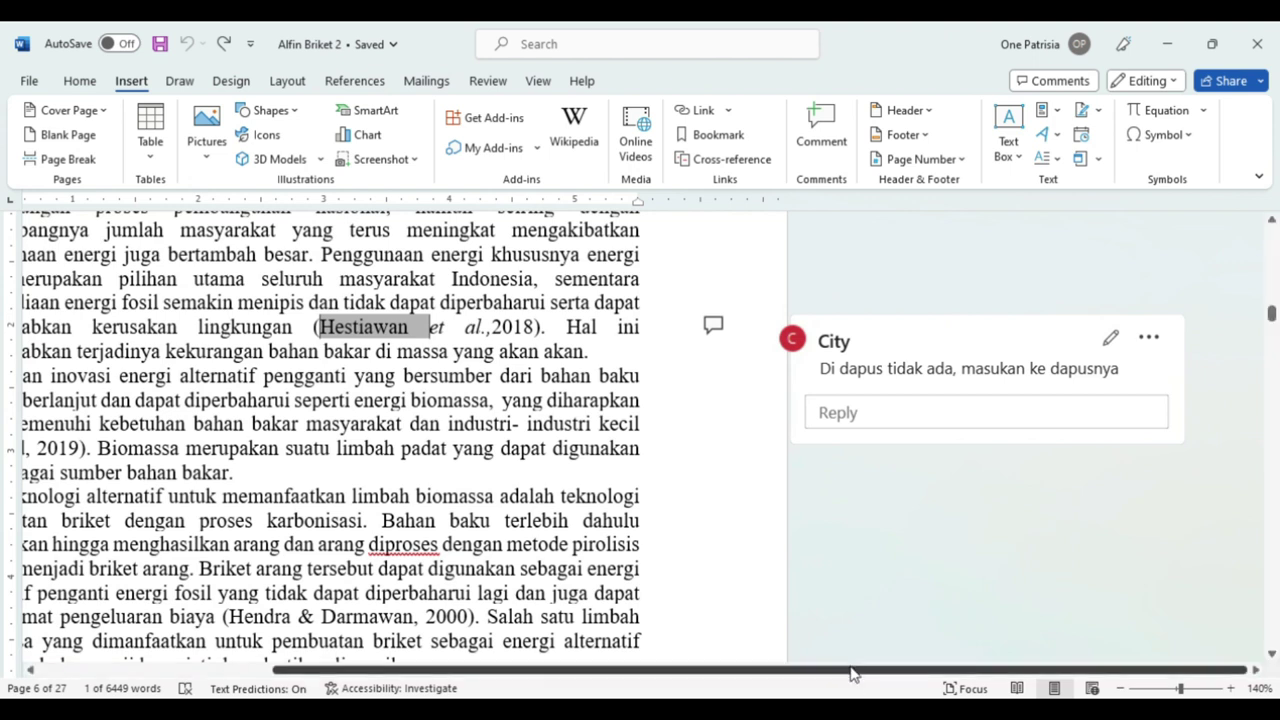
drag(851, 670, 645, 663)
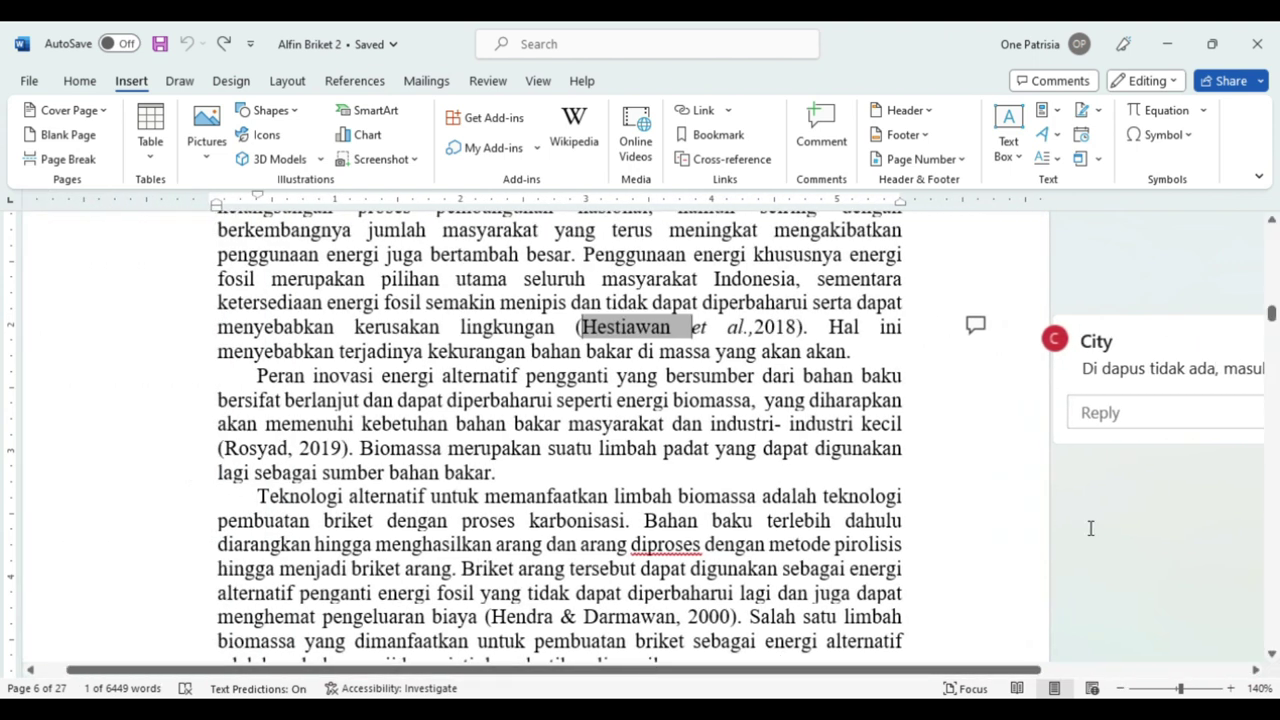
Scroll down to DAFTAR PUSTAKA page 20, showing the Achilias, Arni and Asip entries
click(1273, 655)
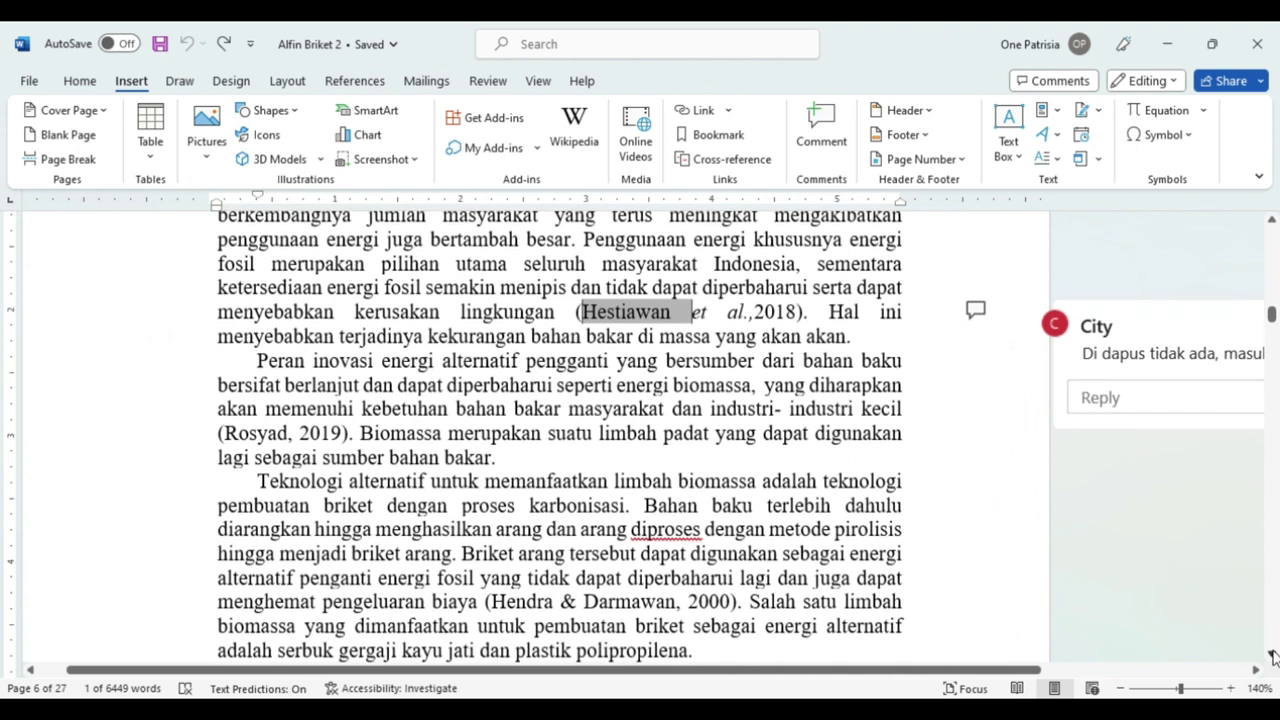
click(1273, 655)
click(1273, 655)
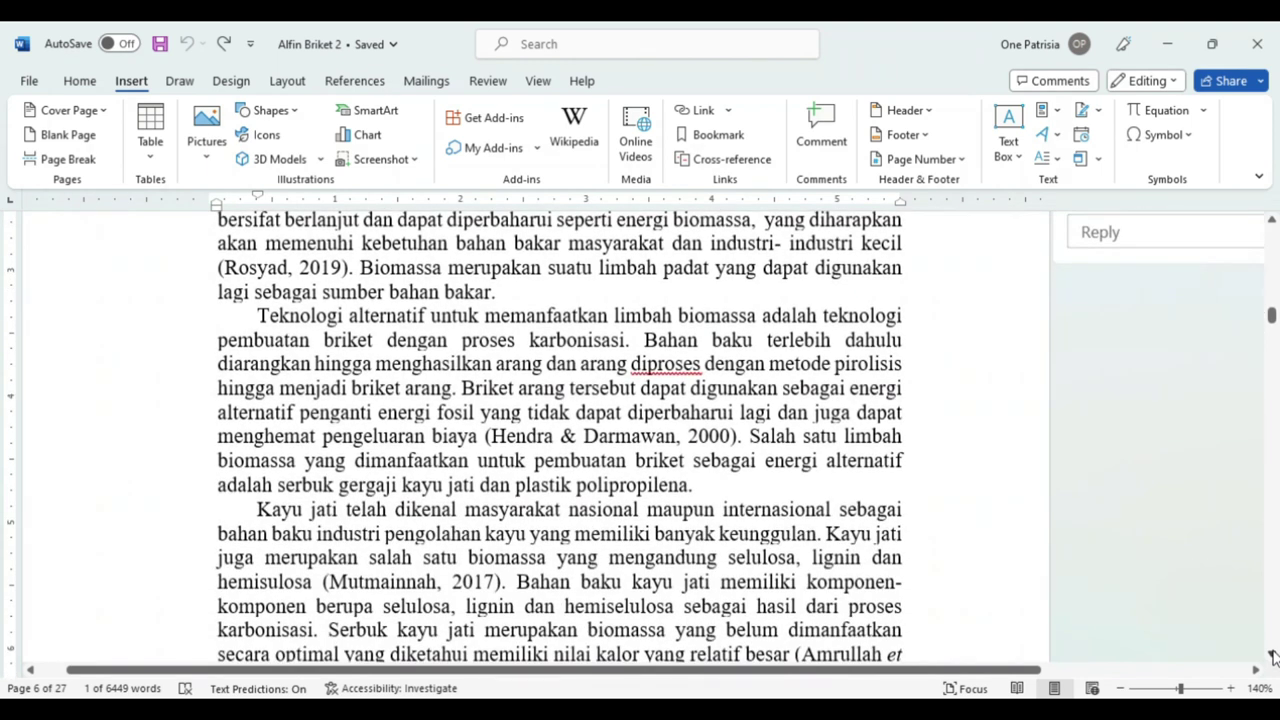
click(1273, 655)
click(1273, 655)
click(1273, 655)
click(1273, 655)
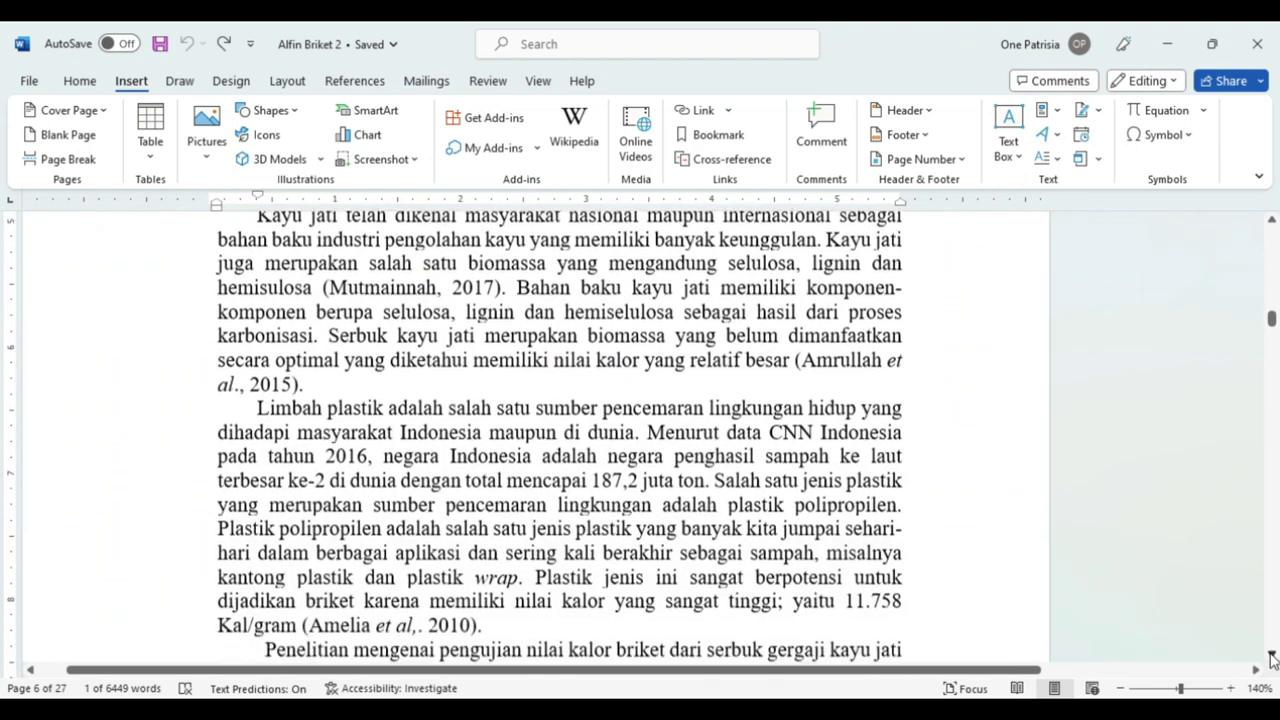
click(1273, 655)
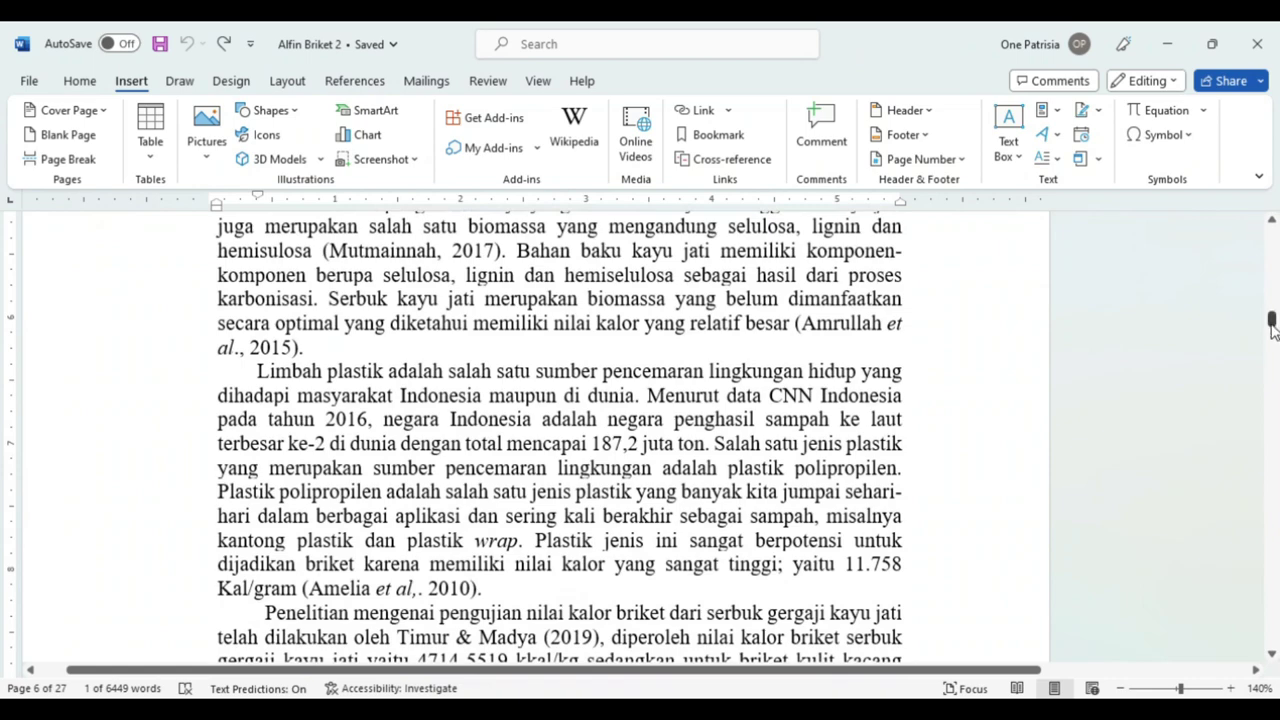
drag(1273, 330, 1273, 607)
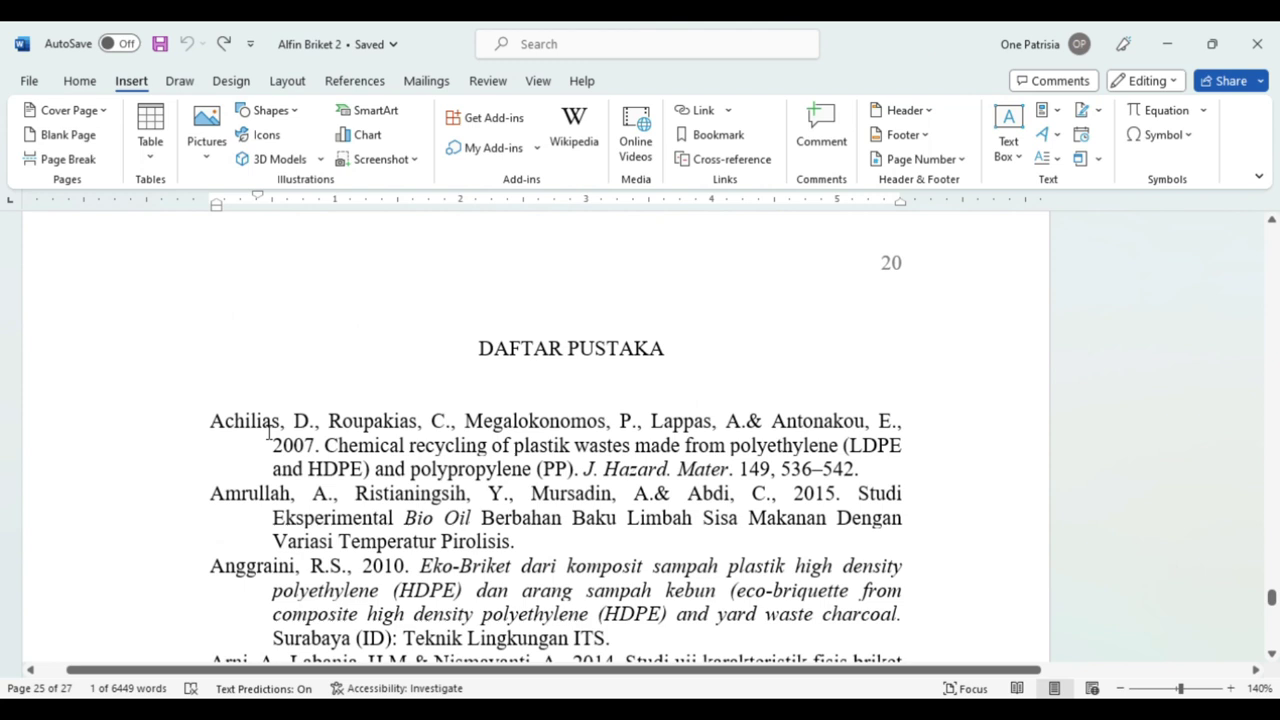
click(1271, 655)
click(1271, 655)
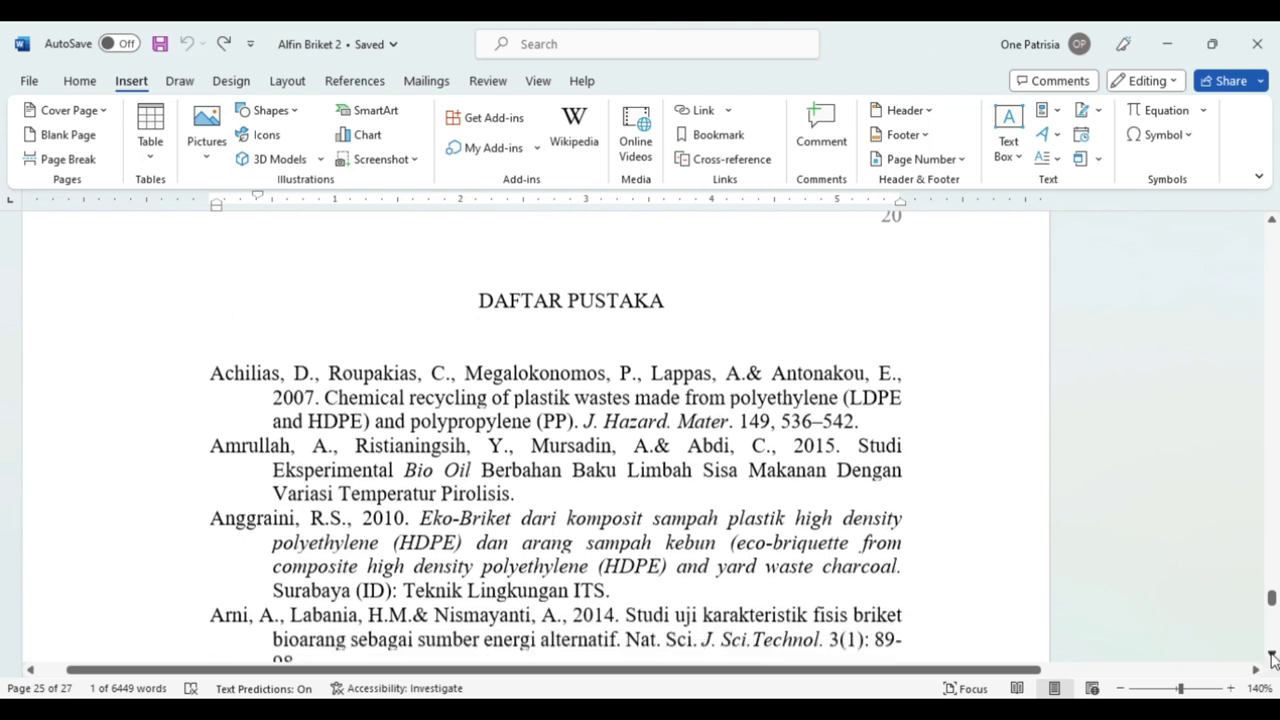
click(1271, 655)
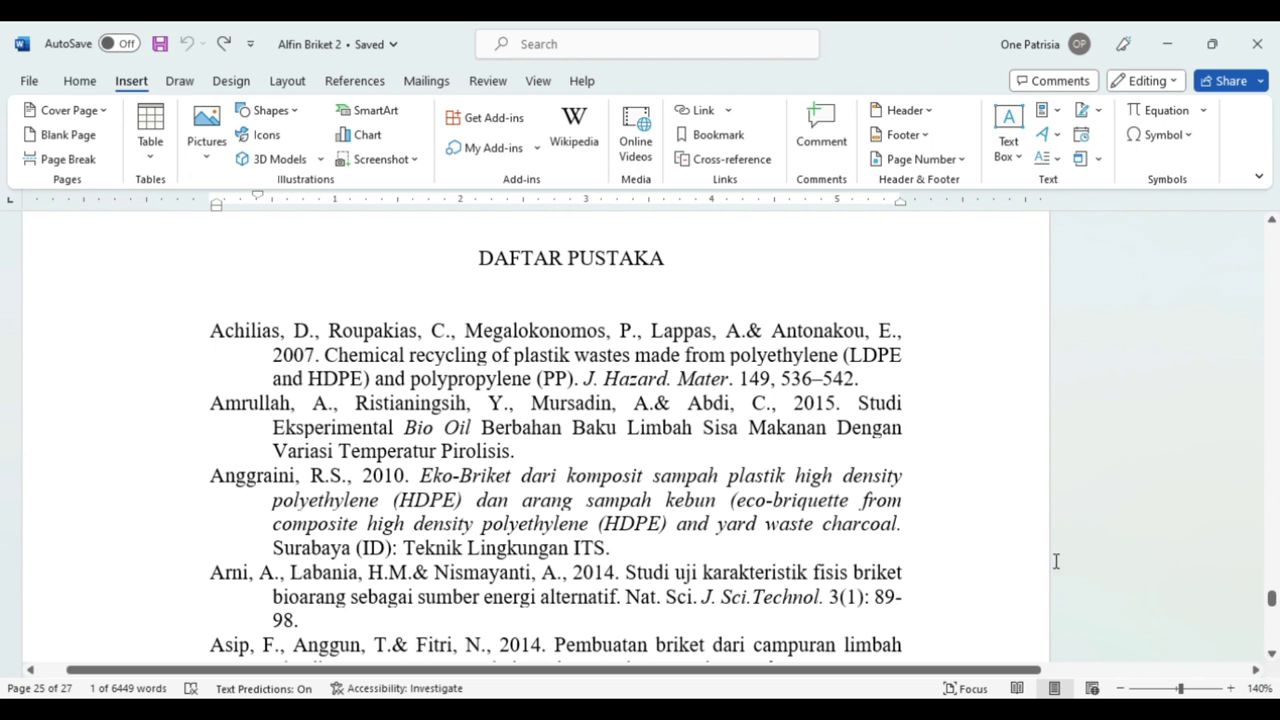
Search 'Achilias', confirm the (Achilias et al., 2007) body citation, then return to its reference entry
double_click(257, 345)
key(ctrl+a)
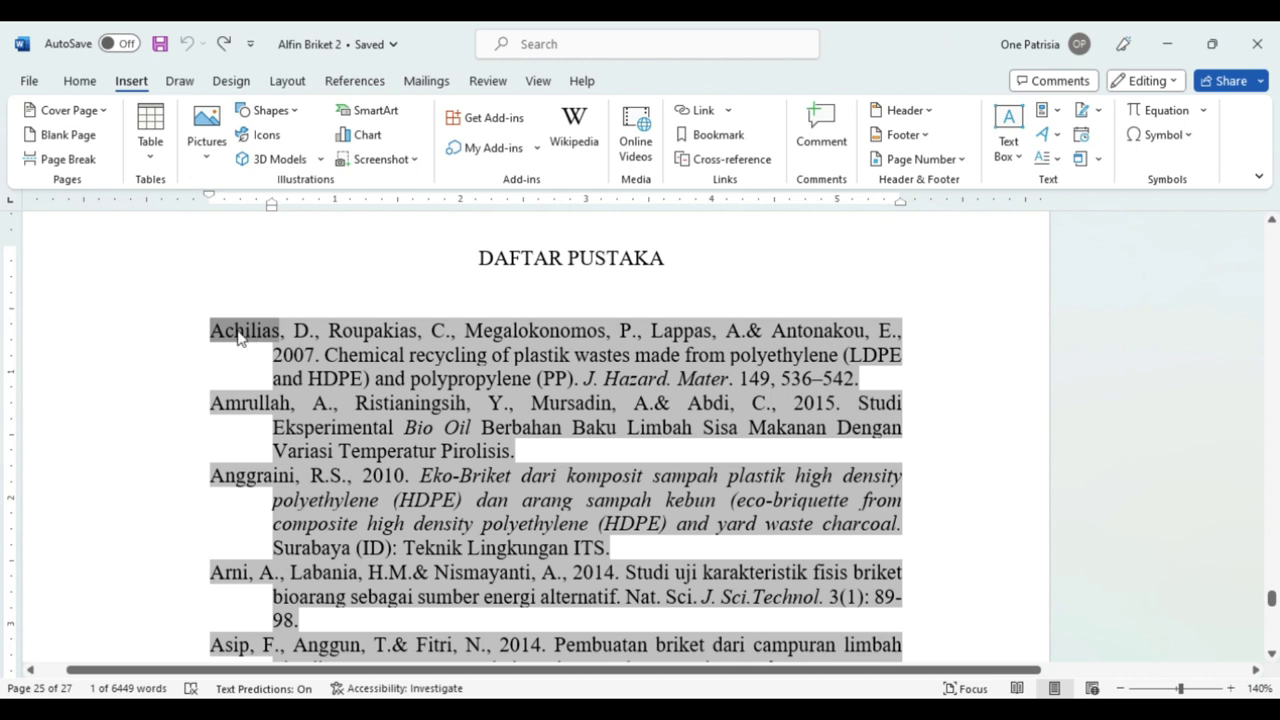
key(ctrl+f)
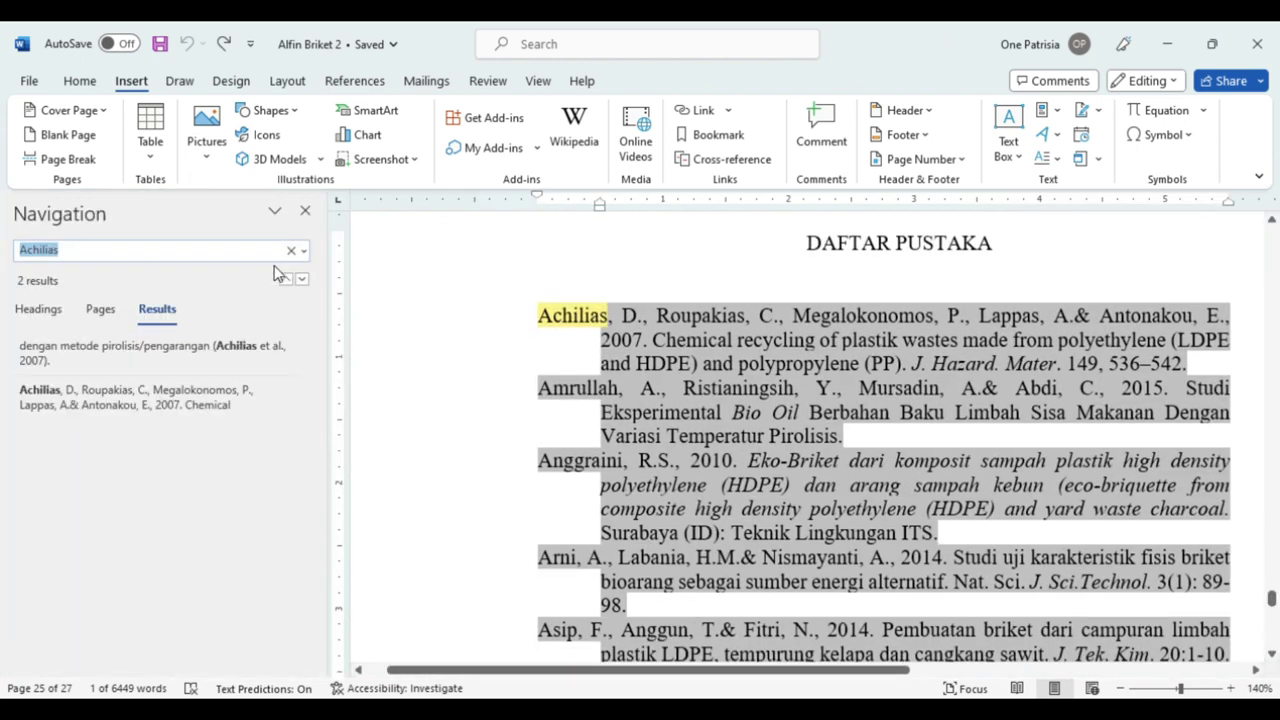
click(152, 352)
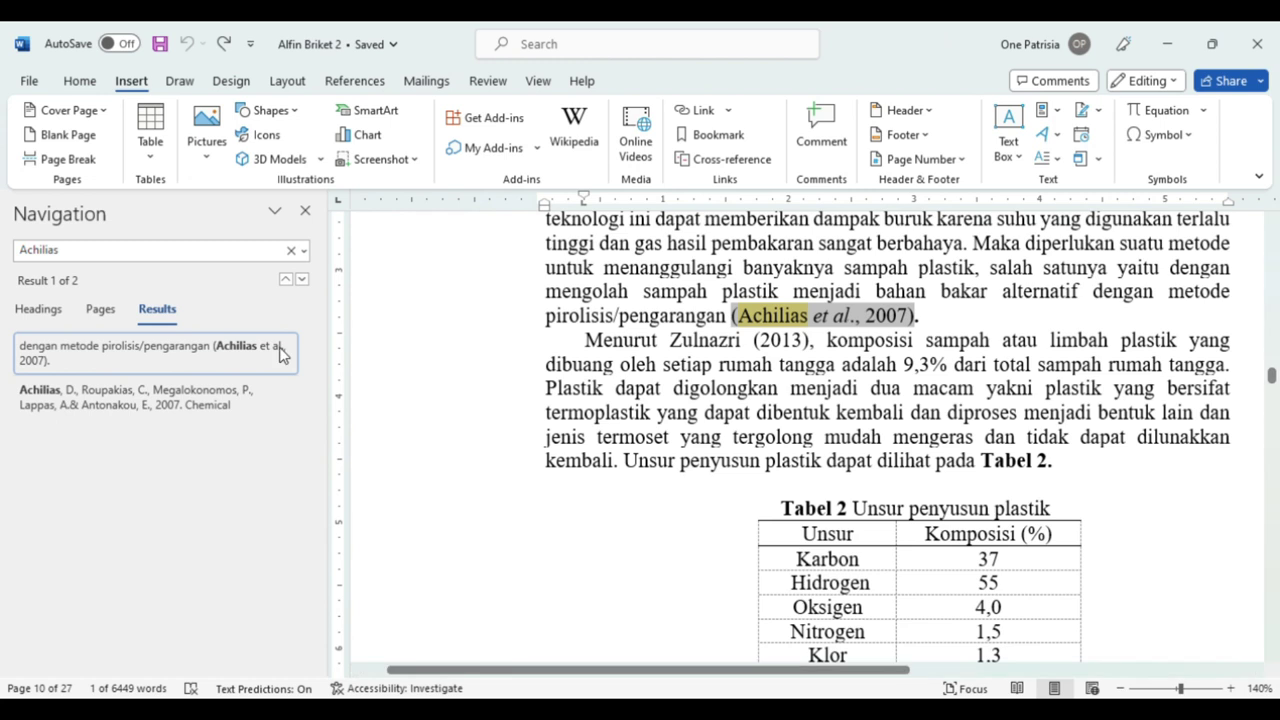
click(217, 400)
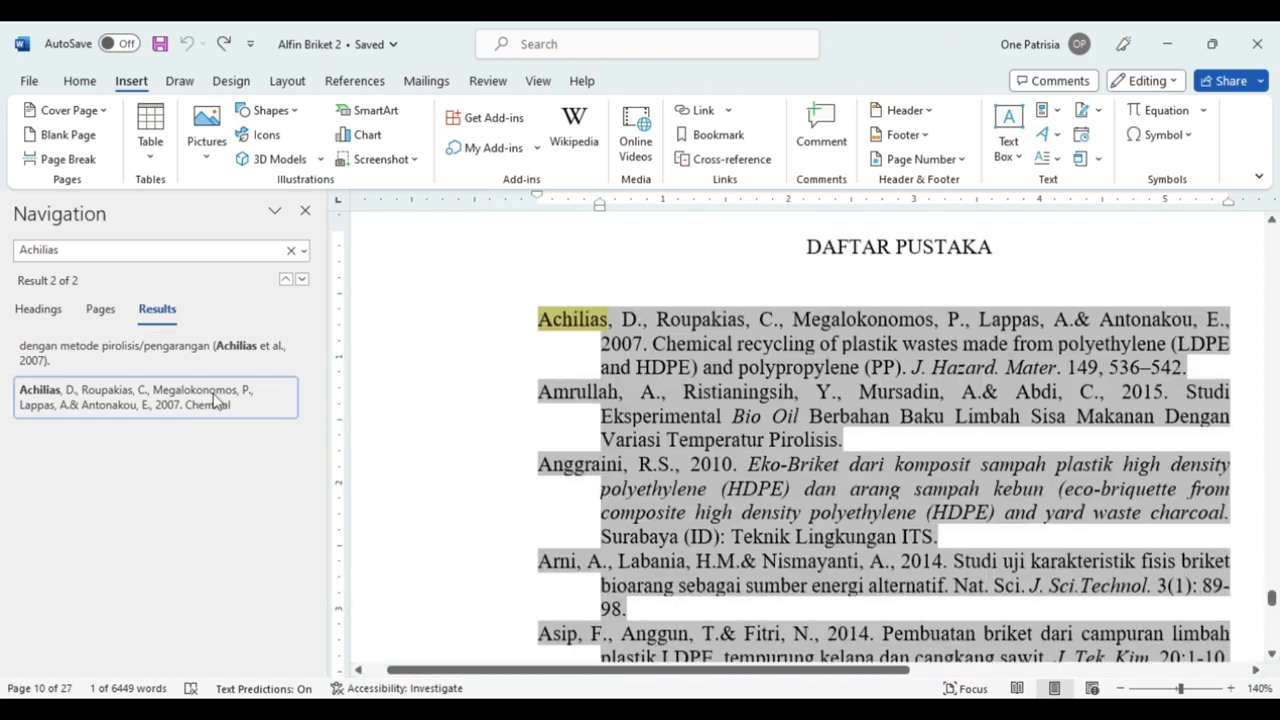
Search 'Amrullah', view its in-text citation, then return to the Amrullah reference entry
double_click(587, 396)
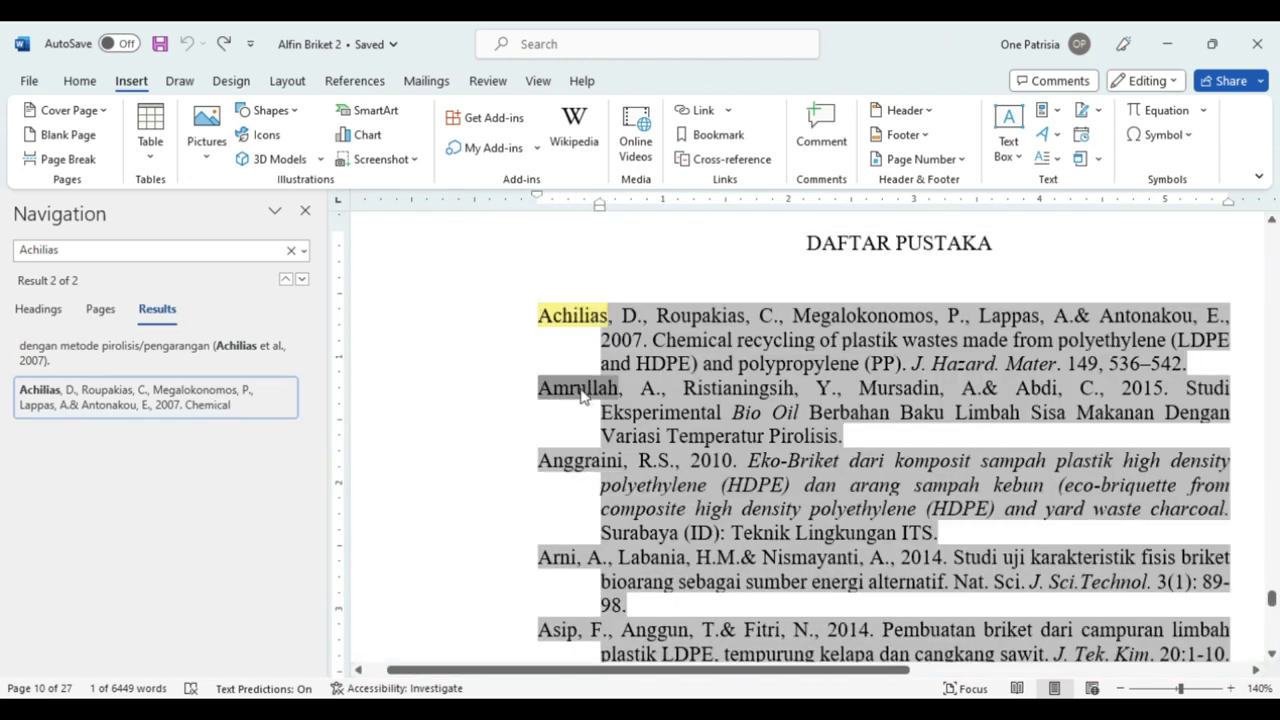
key(ctrl+f)
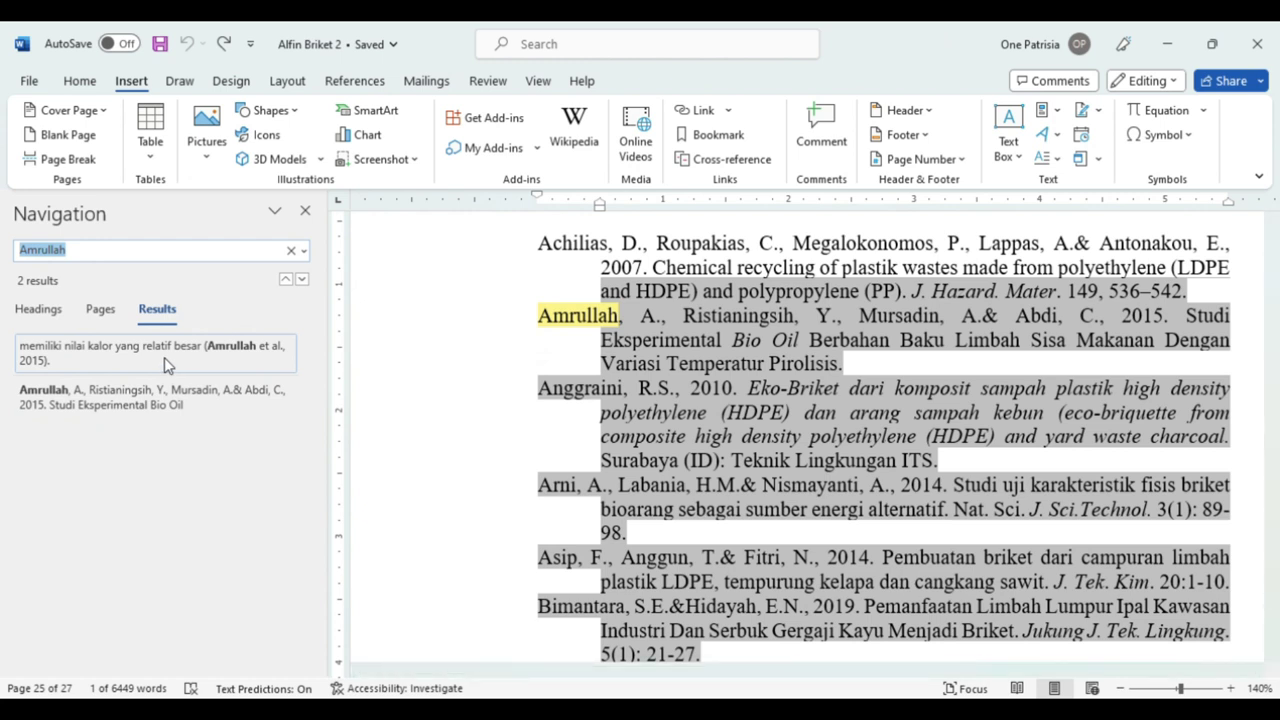
click(164, 357)
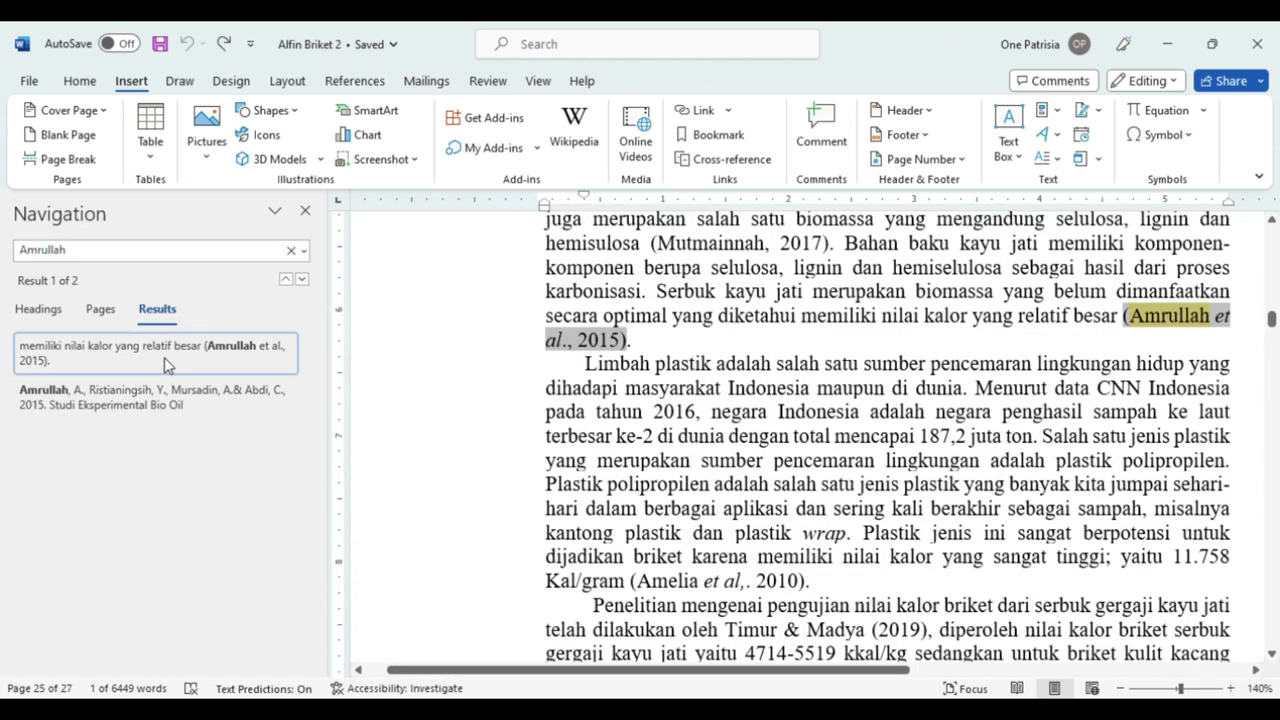
click(101, 405)
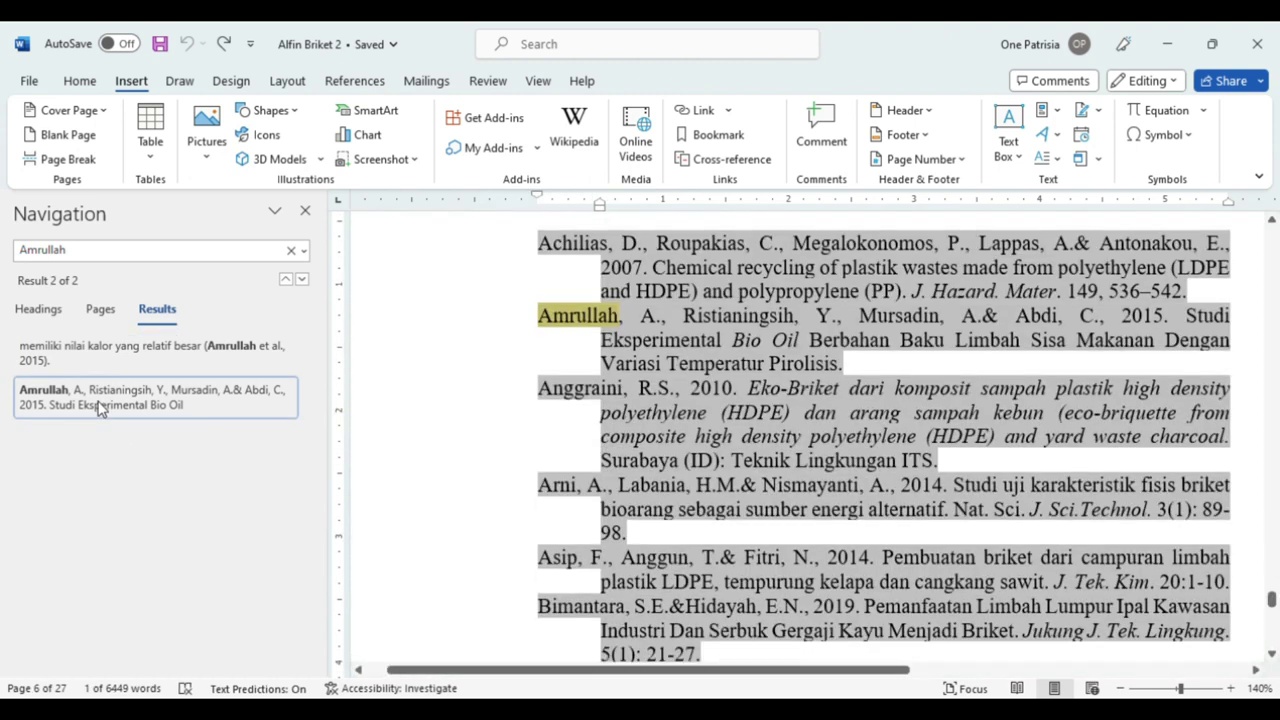
Search 'Anggraini' and check its (Anggraini, 2010) citations against the reference entry
double_click(567, 397)
key(ctrl+f)
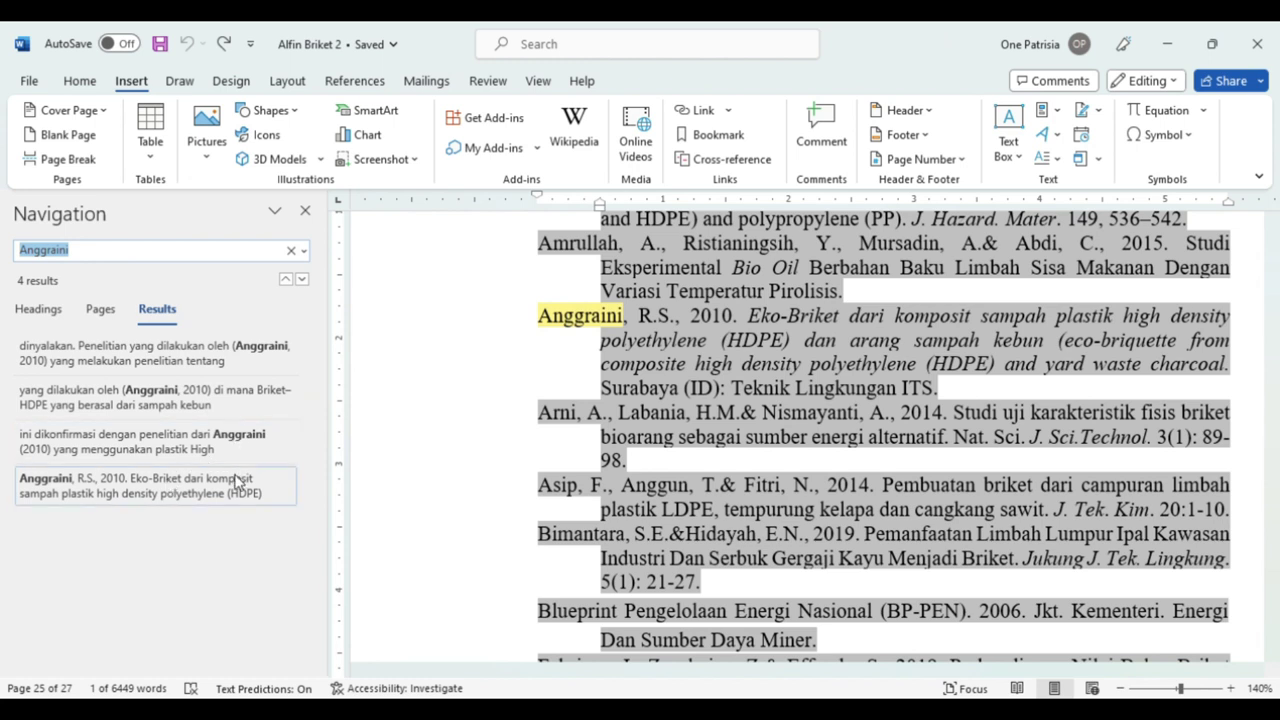
click(222, 490)
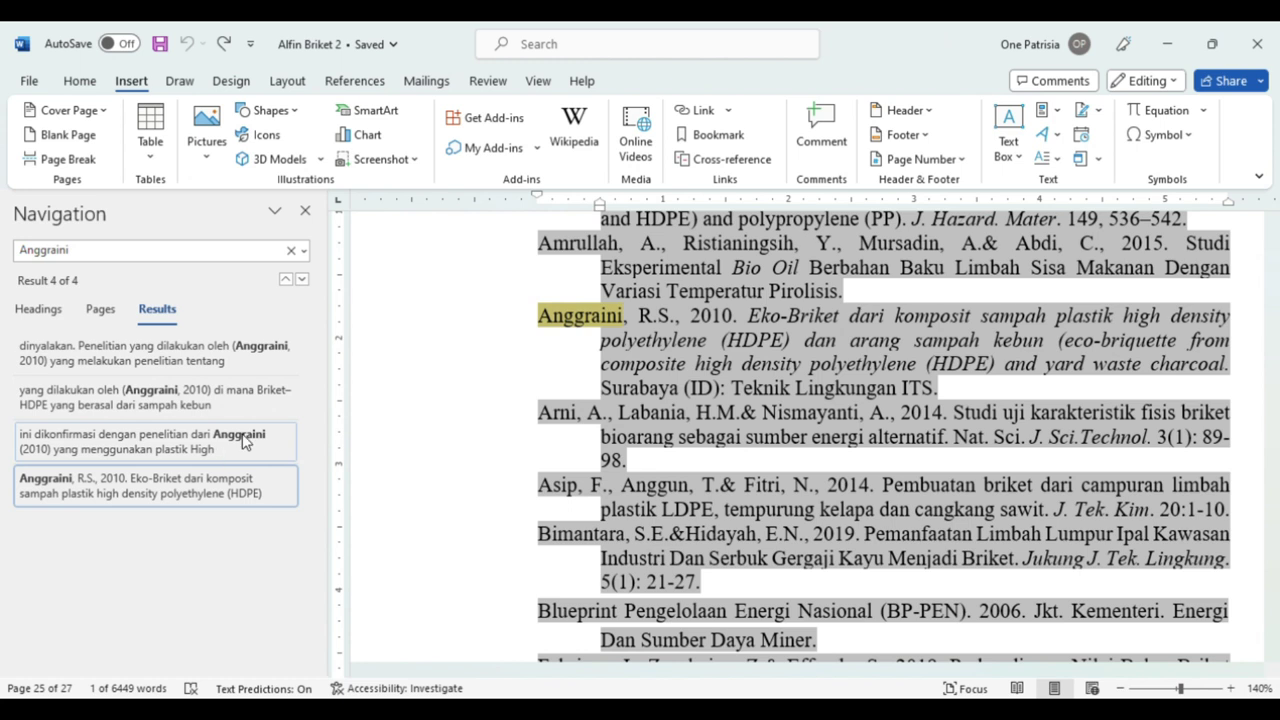
click(228, 362)
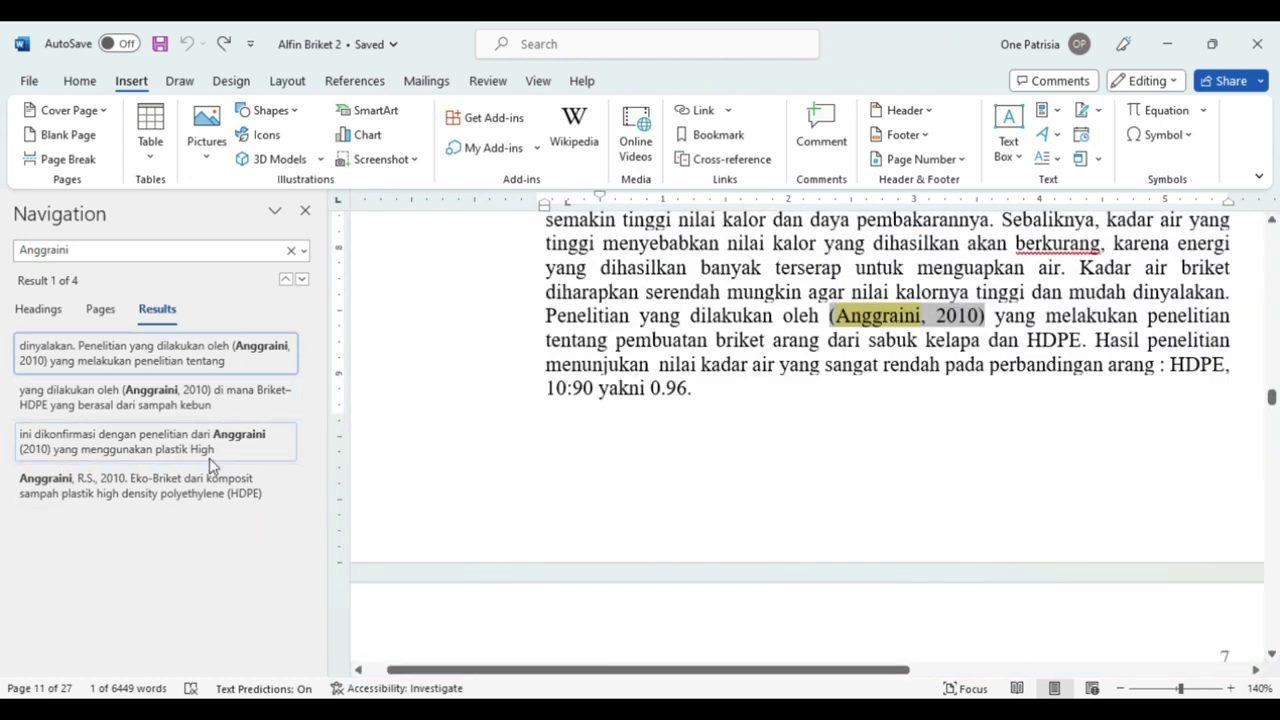
click(222, 451)
click(237, 404)
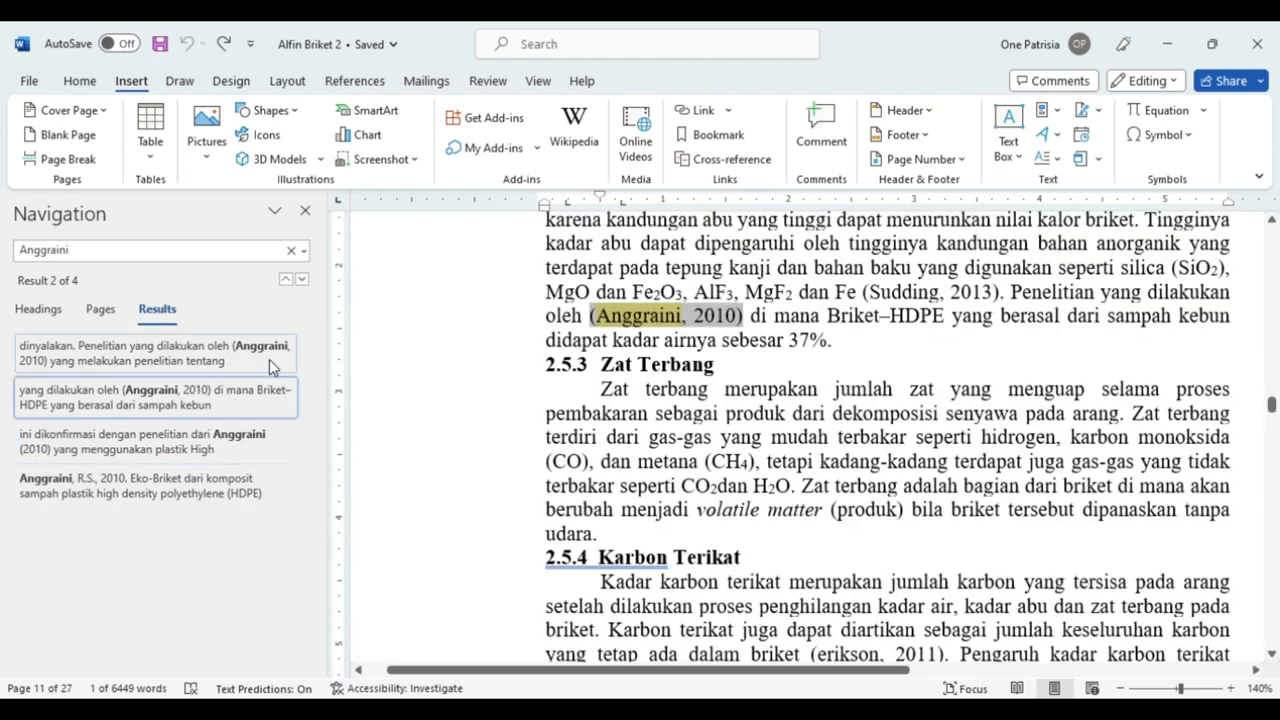
click(224, 485)
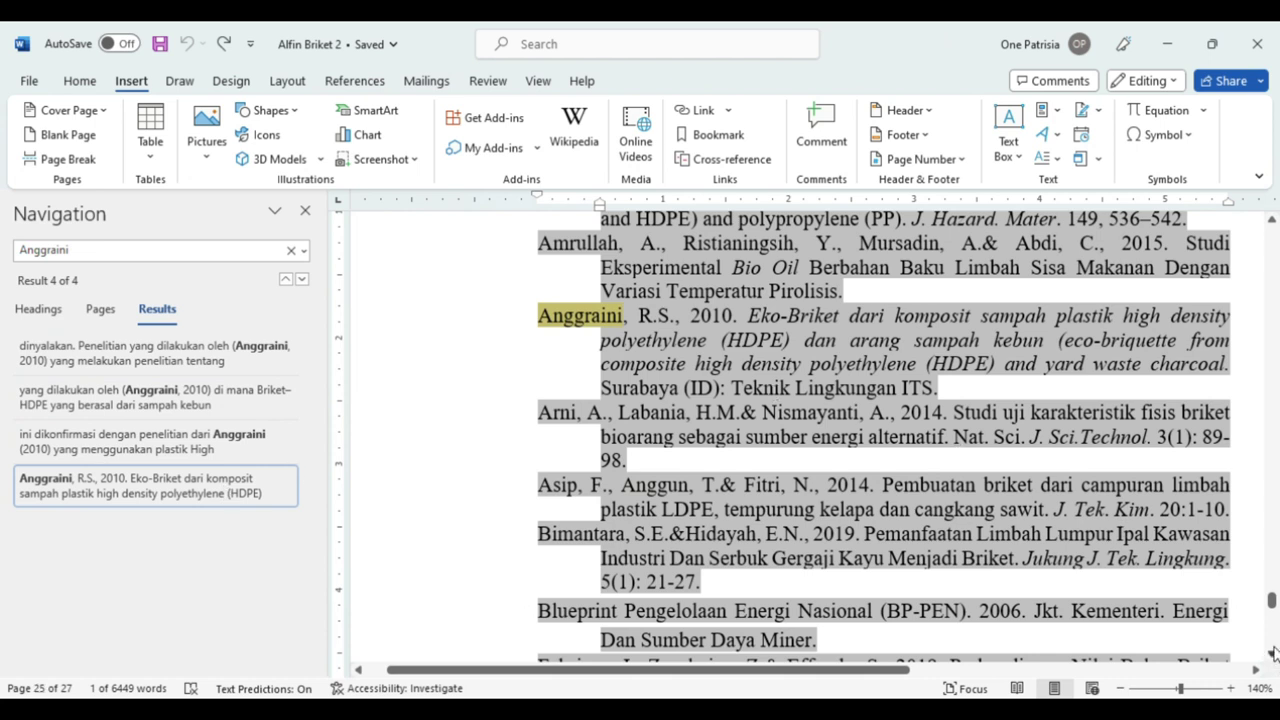
drag(1273, 652, 1273, 656)
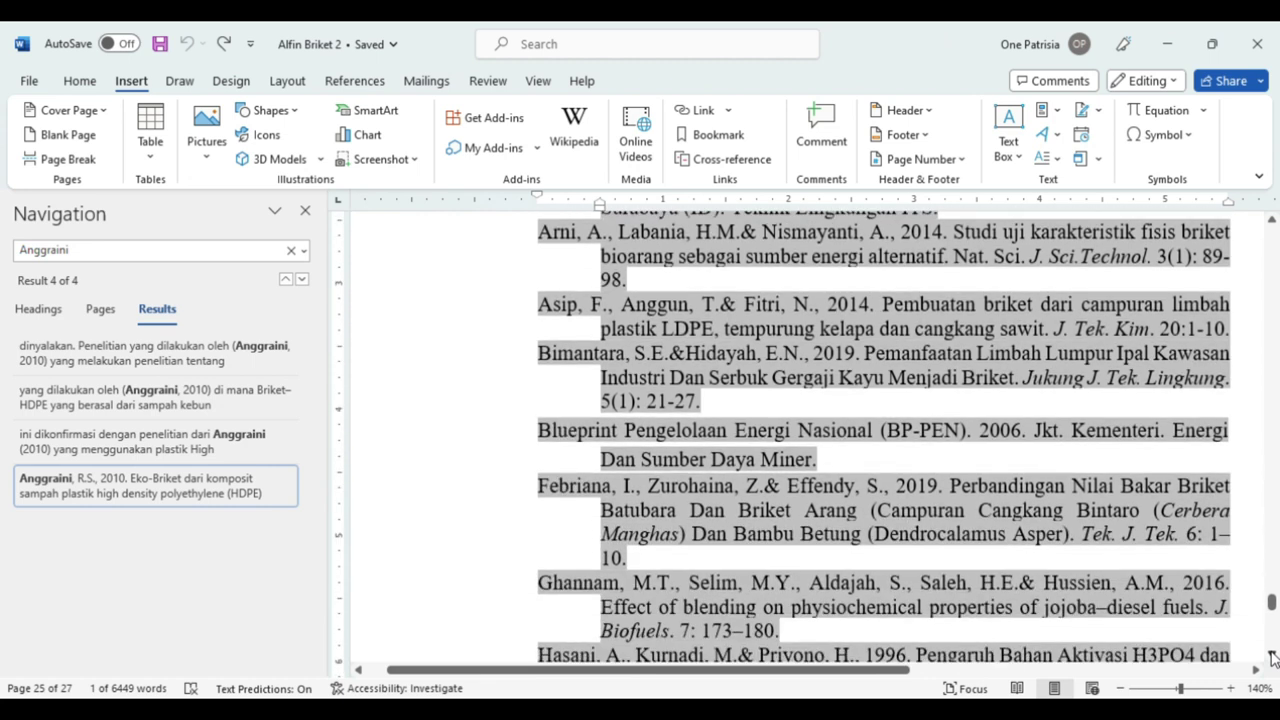
Search 'Blueprint' and verify its only match is the BP-PEN 2006 reference entry
mouse_move(797, 455)
double_click(567, 438)
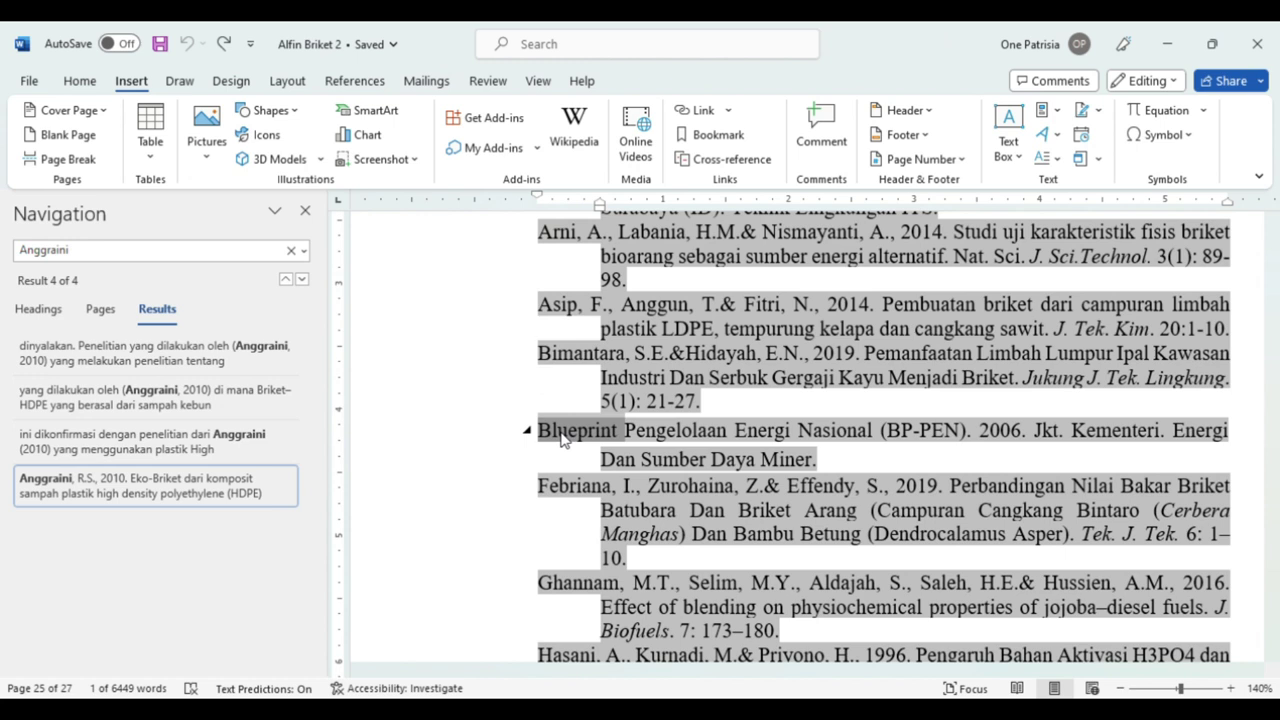
key(ctrl+f)
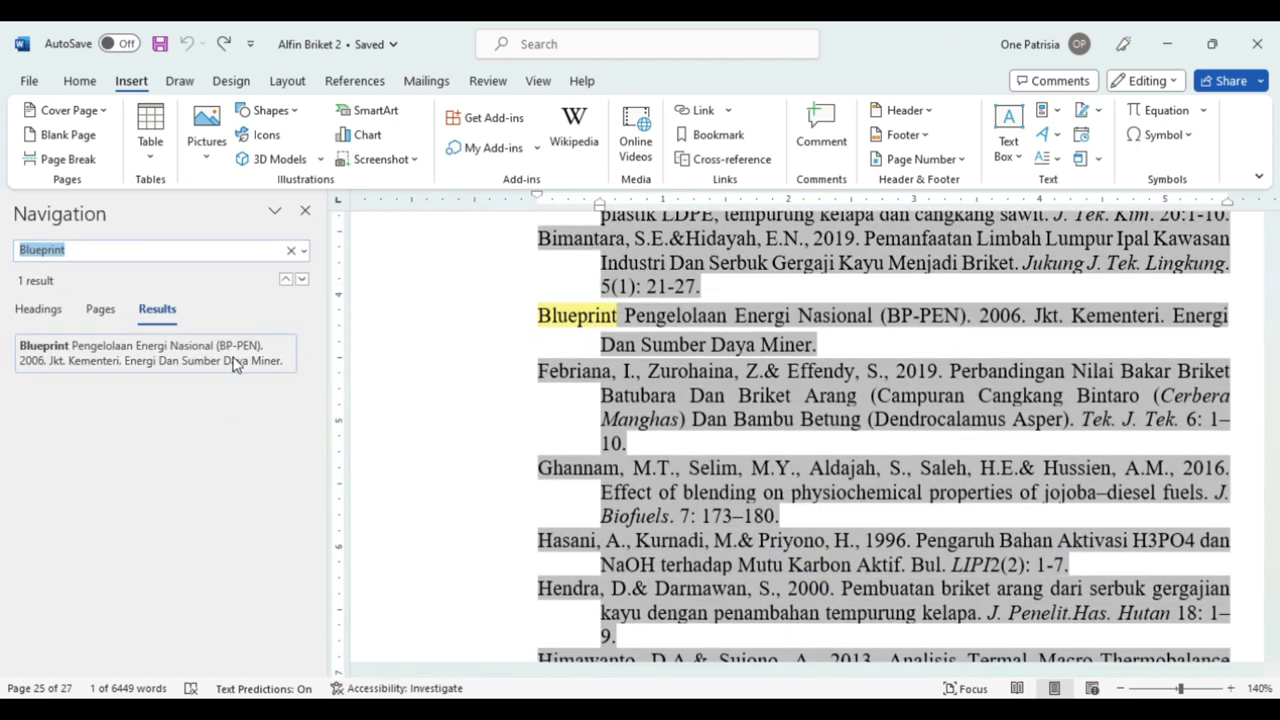
click(224, 356)
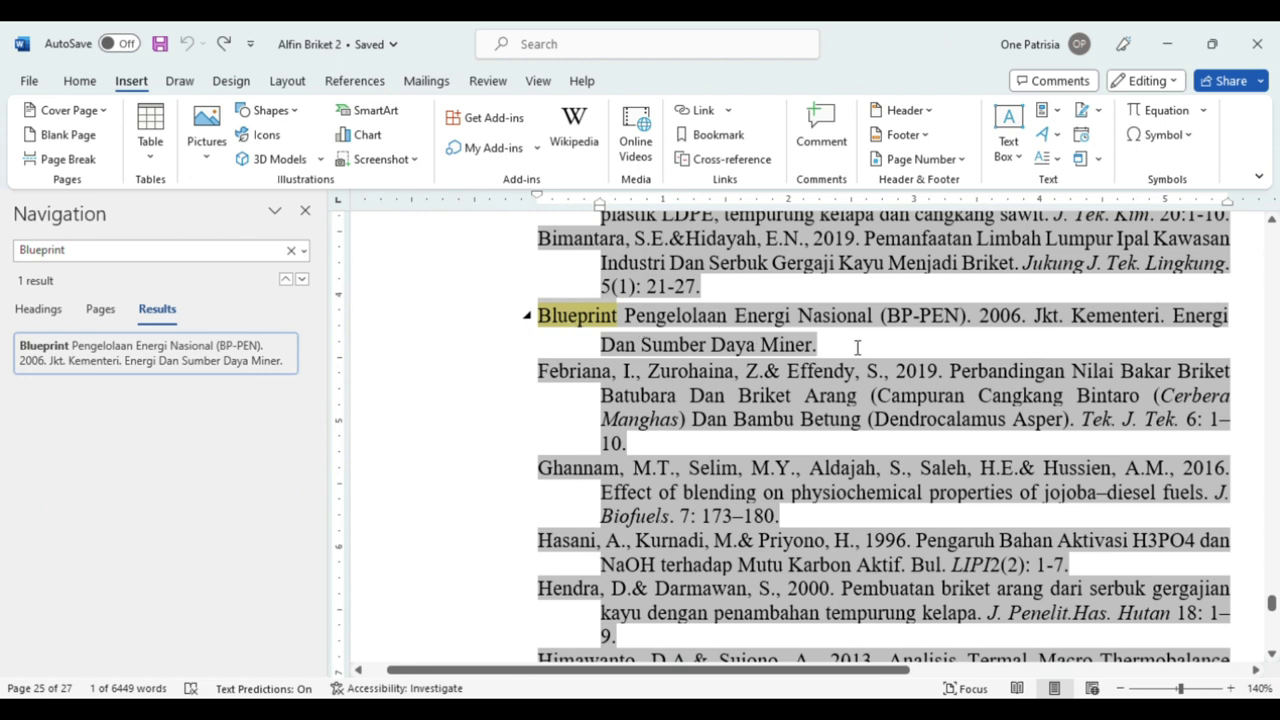
click(1272, 220)
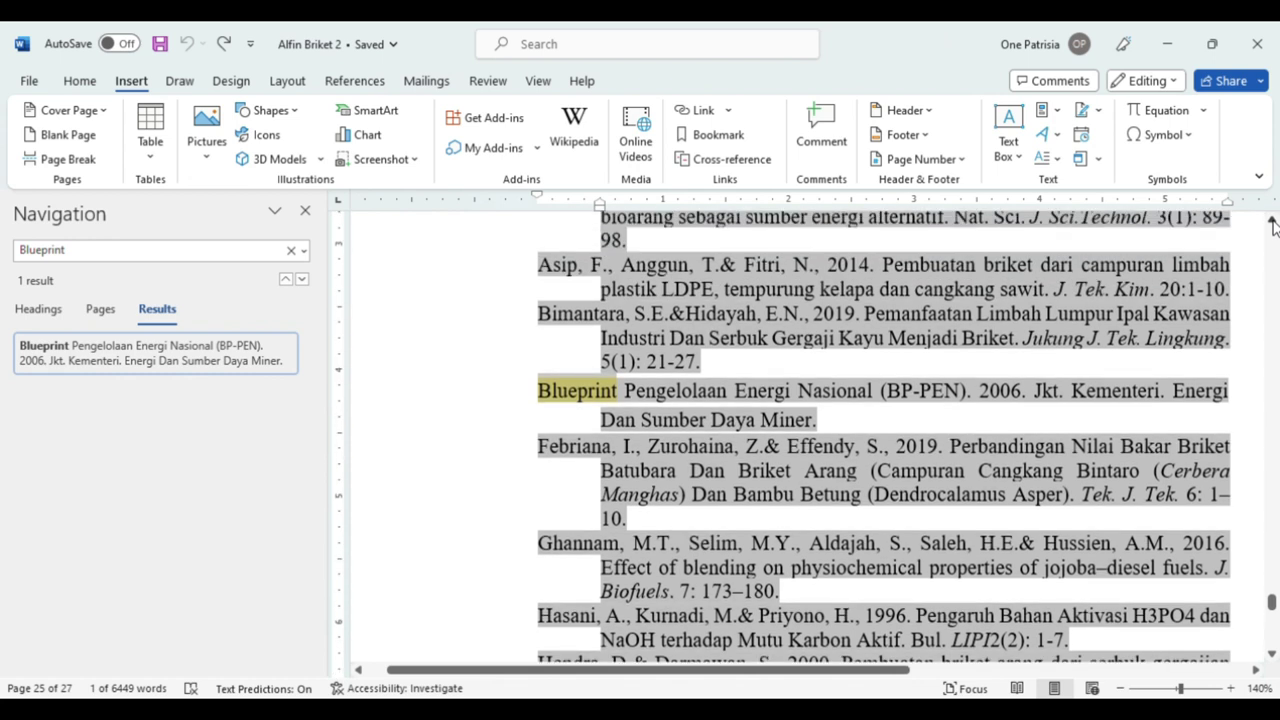
click(1272, 222)
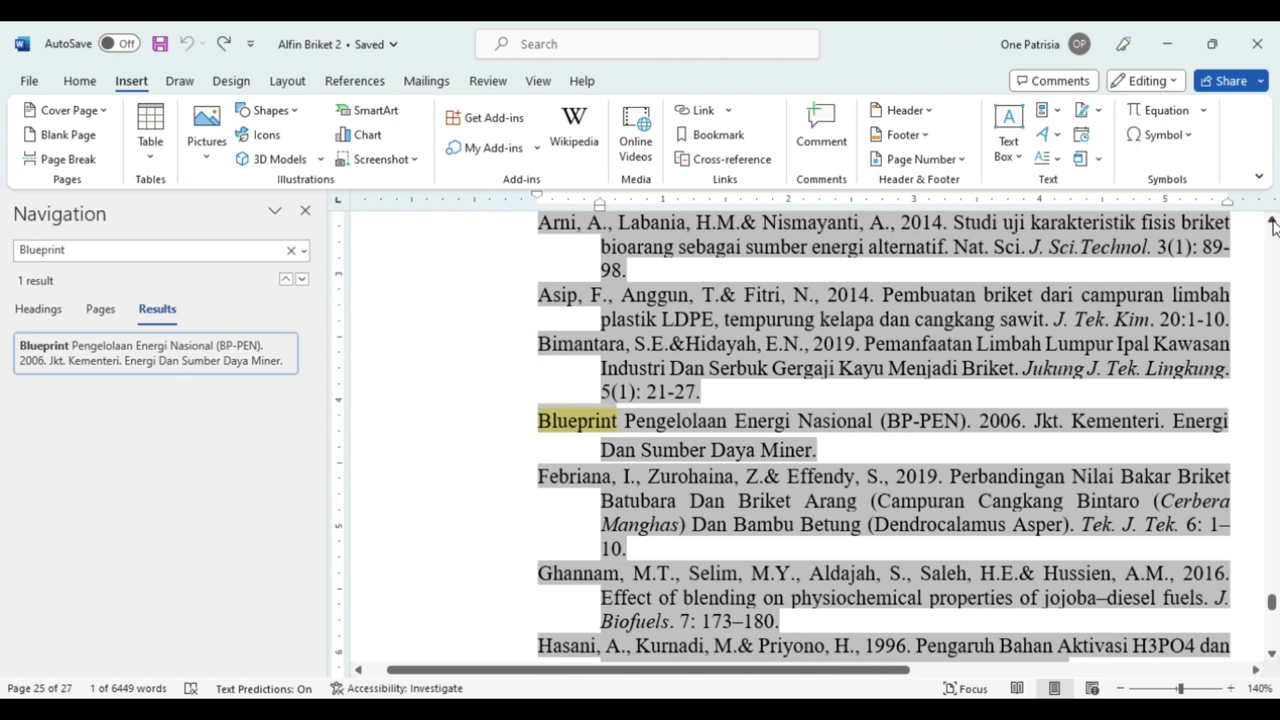
mouse_move(577, 405)
click(831, 460)
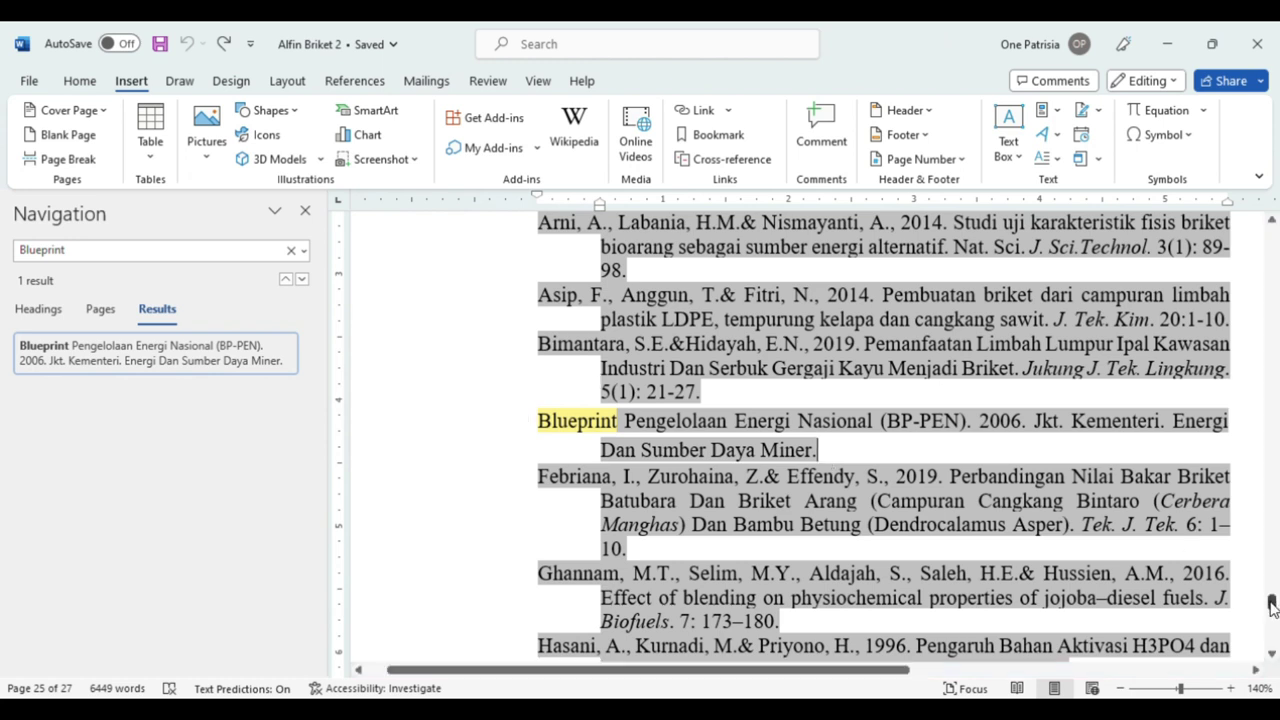
scroll(1272, 606, down, 1)
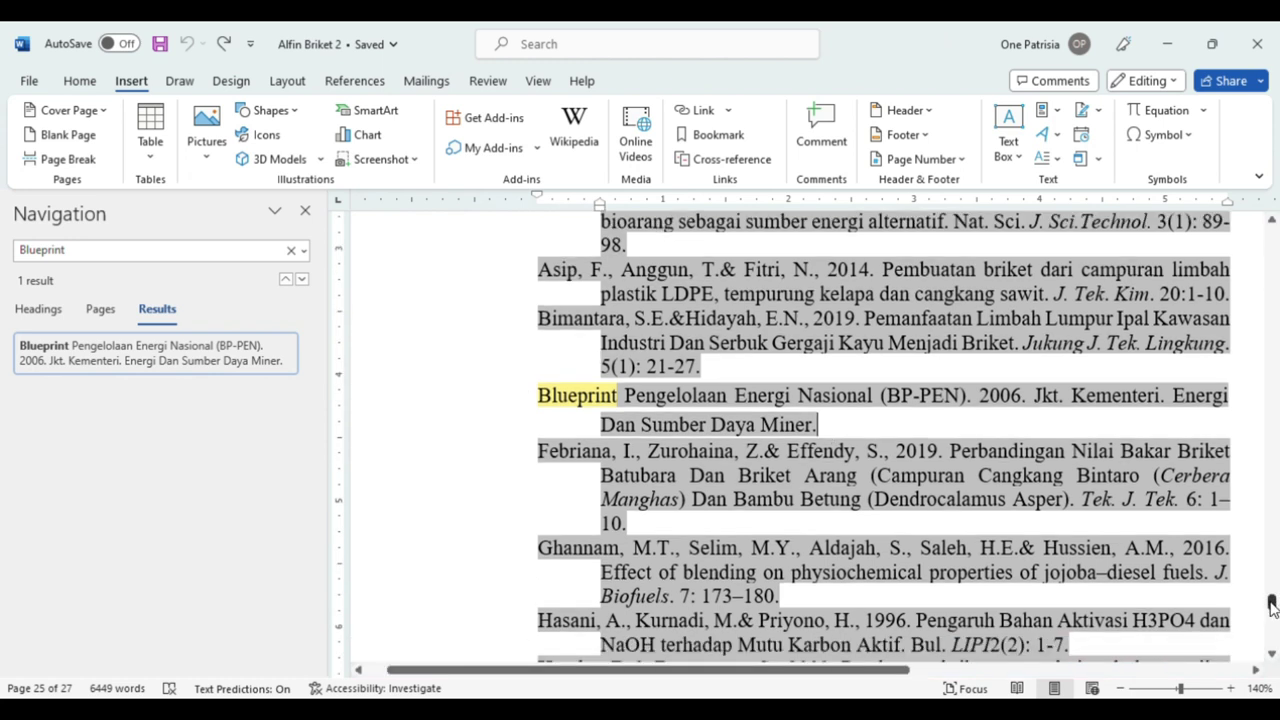
Search 'Febriana', 'Hasani' and 'Himawanto' in turn, checking each one's citation and reference entry
double_click(565, 455)
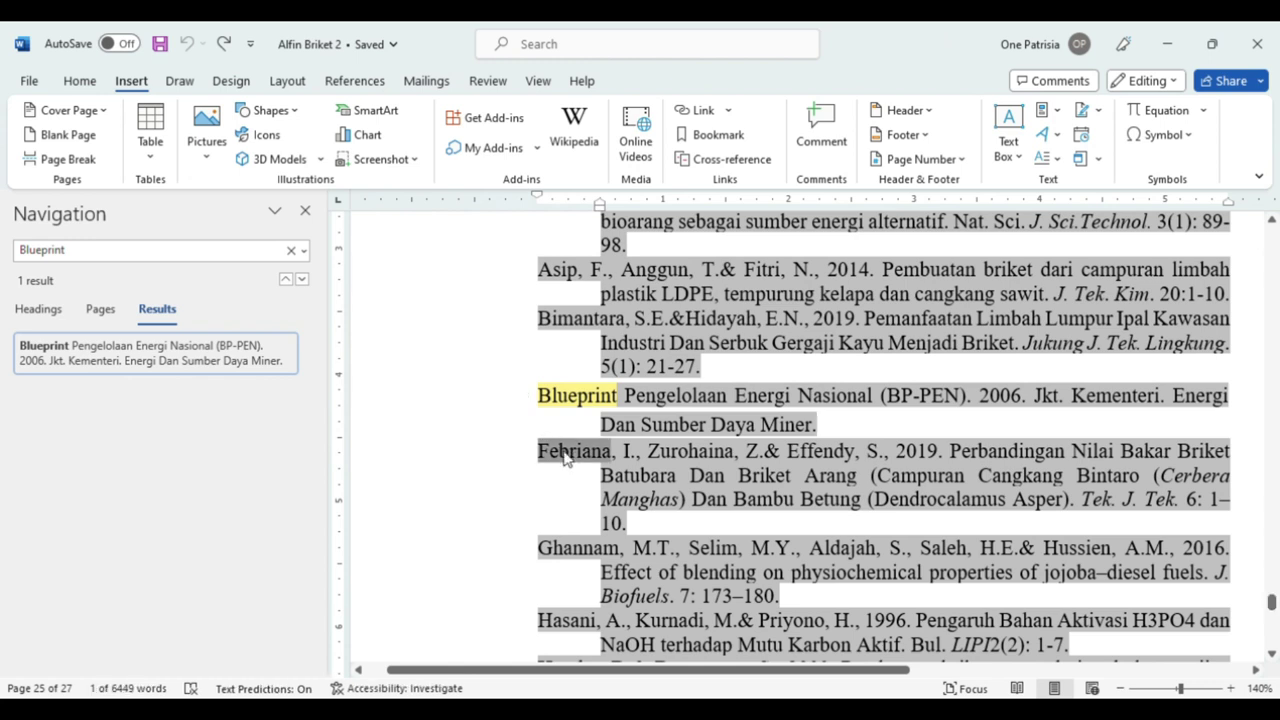
key(ctrl+f)
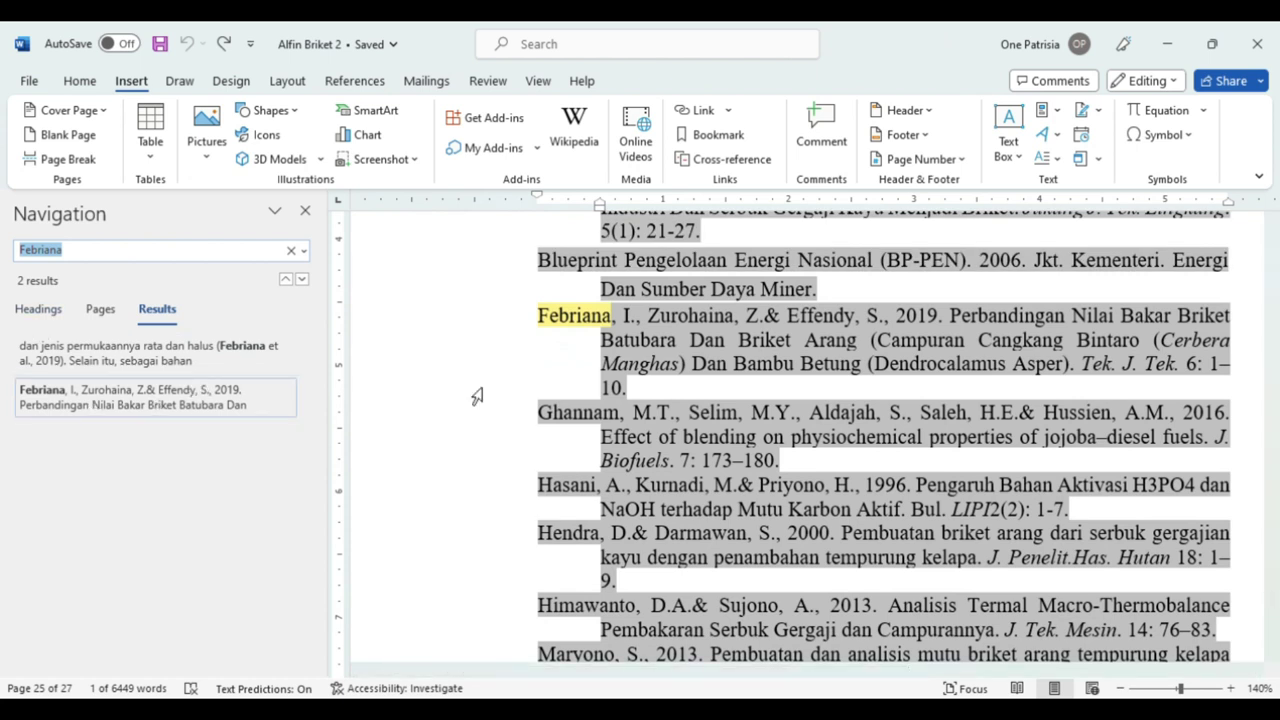
double_click(568, 490)
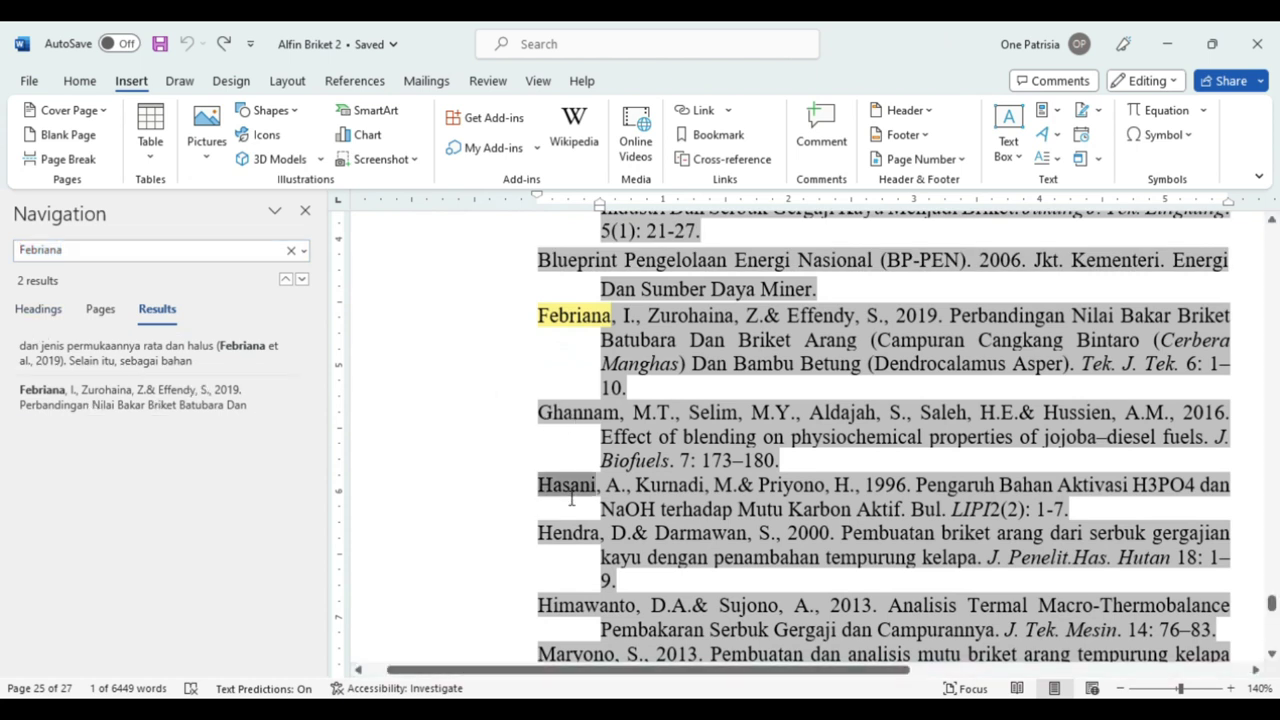
key(ctrl+f)
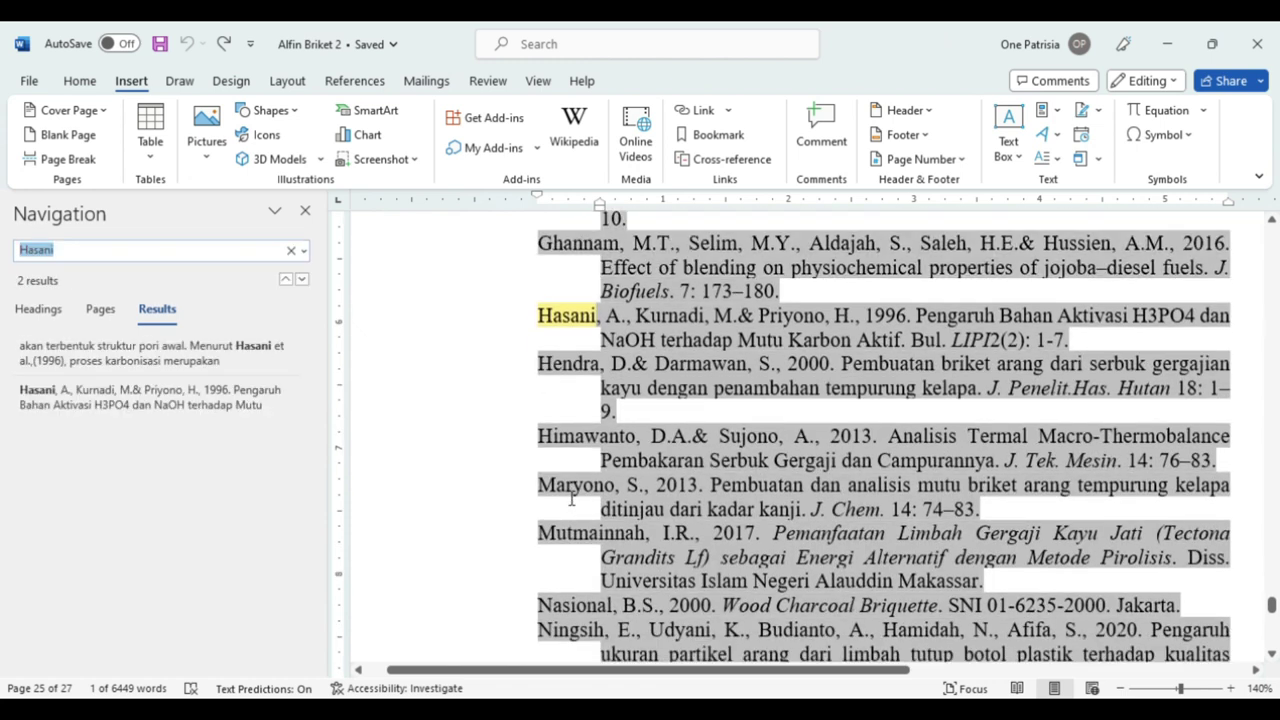
double_click(576, 440)
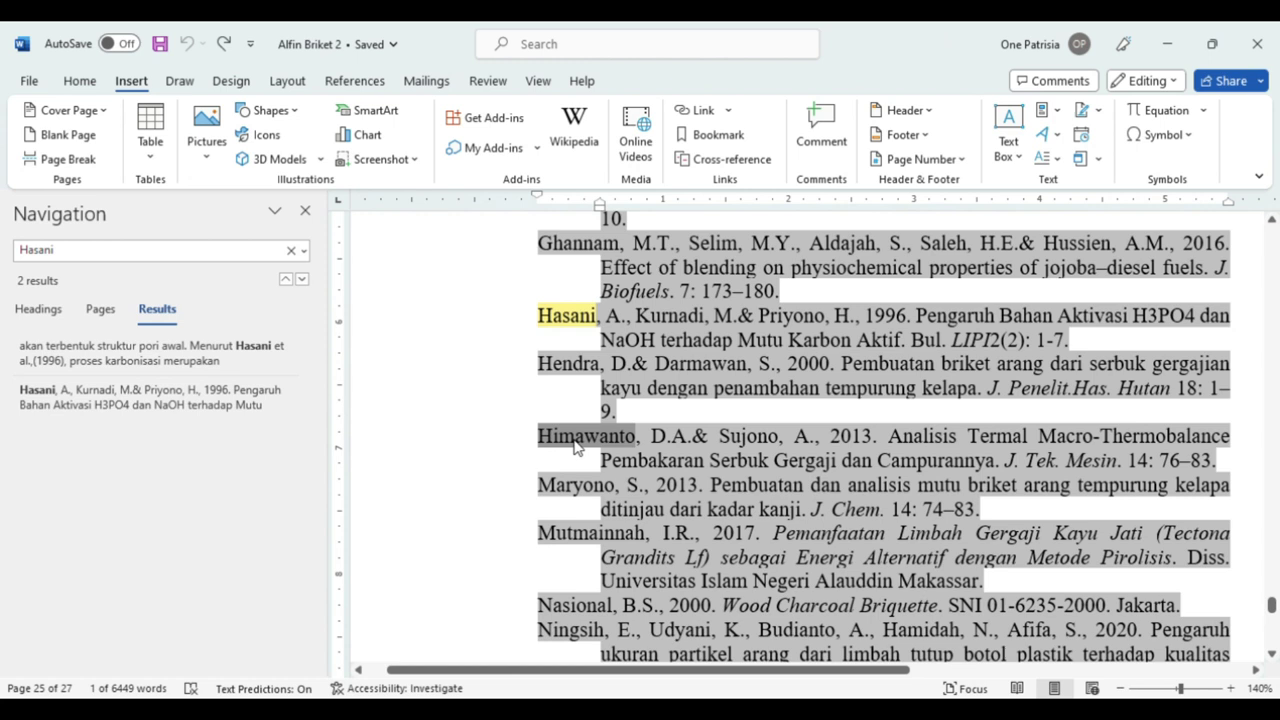
key(ctrl+f)
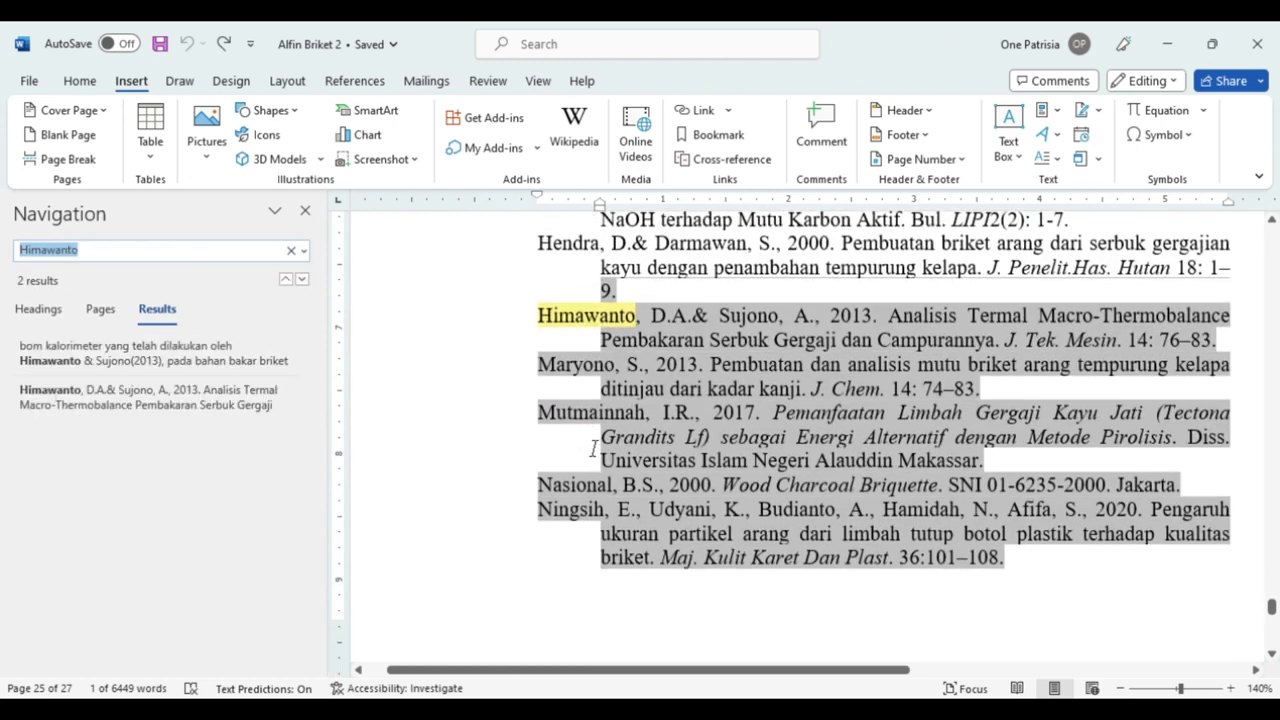
scroll(1272, 236, up, 3)
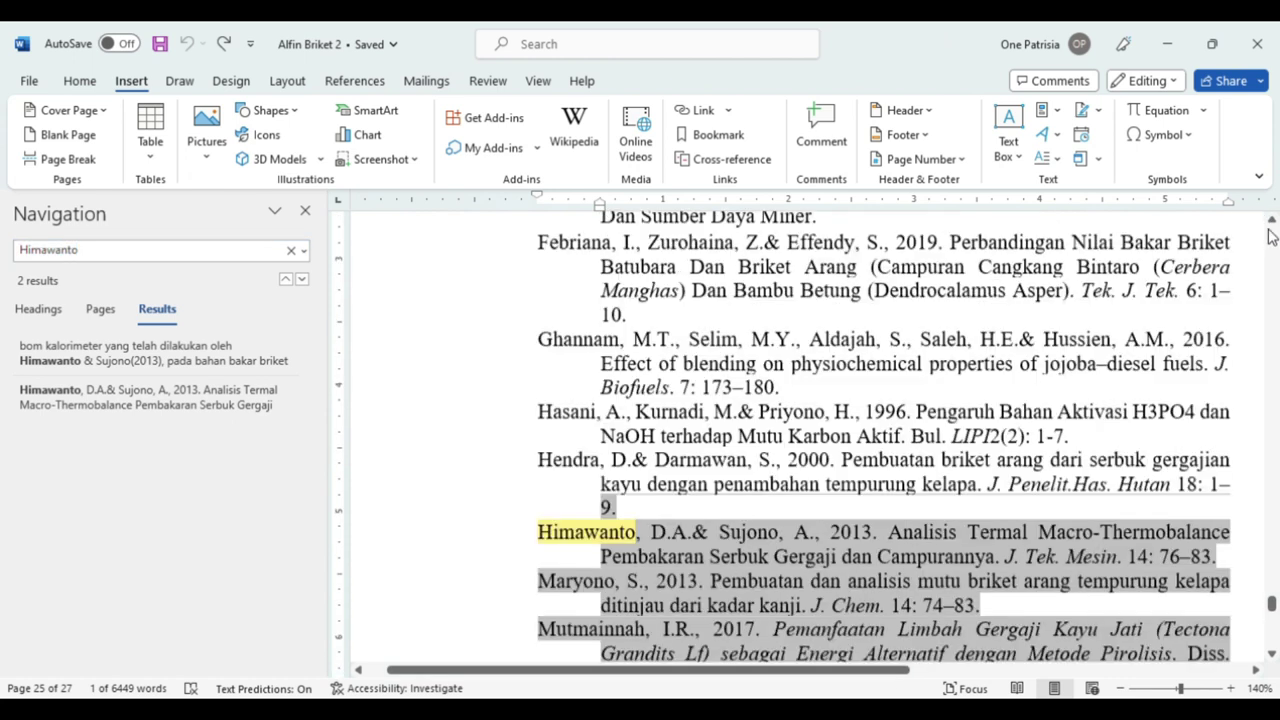
scroll(1268, 236, up, 3)
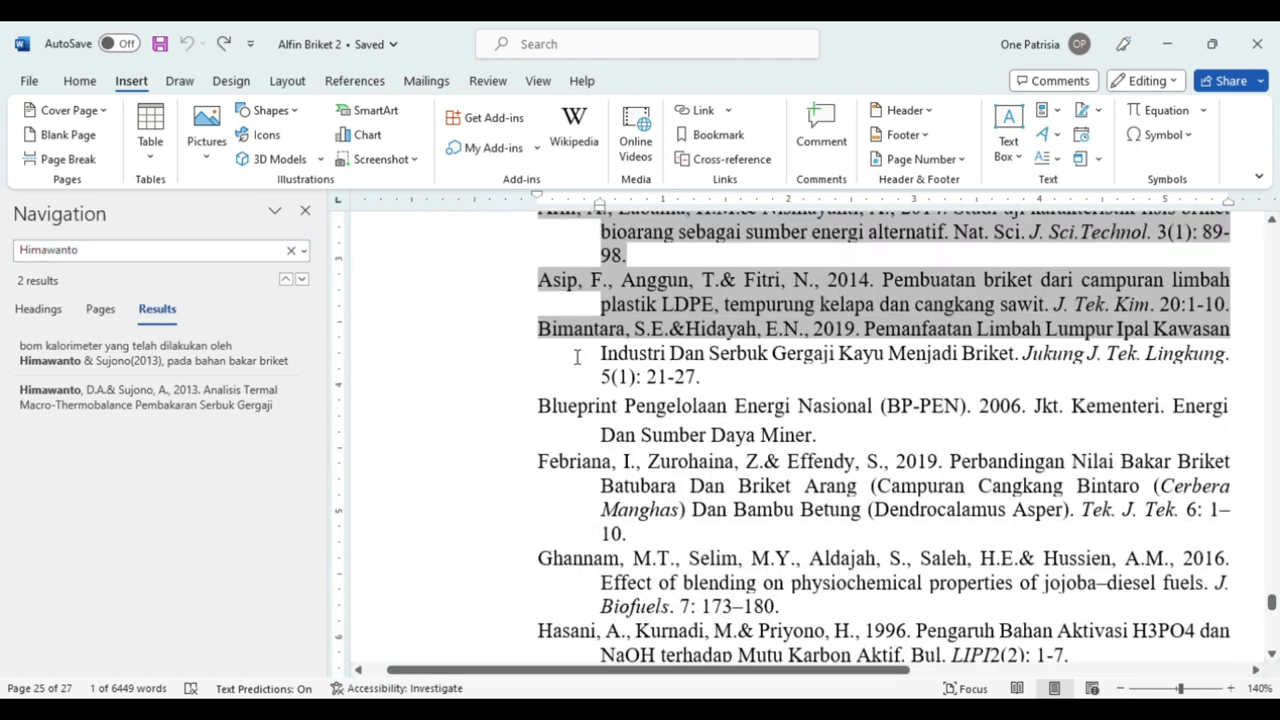
Select the Blueprint through Hasani references and close the Navigation pane
drag(577, 357, 587, 408)
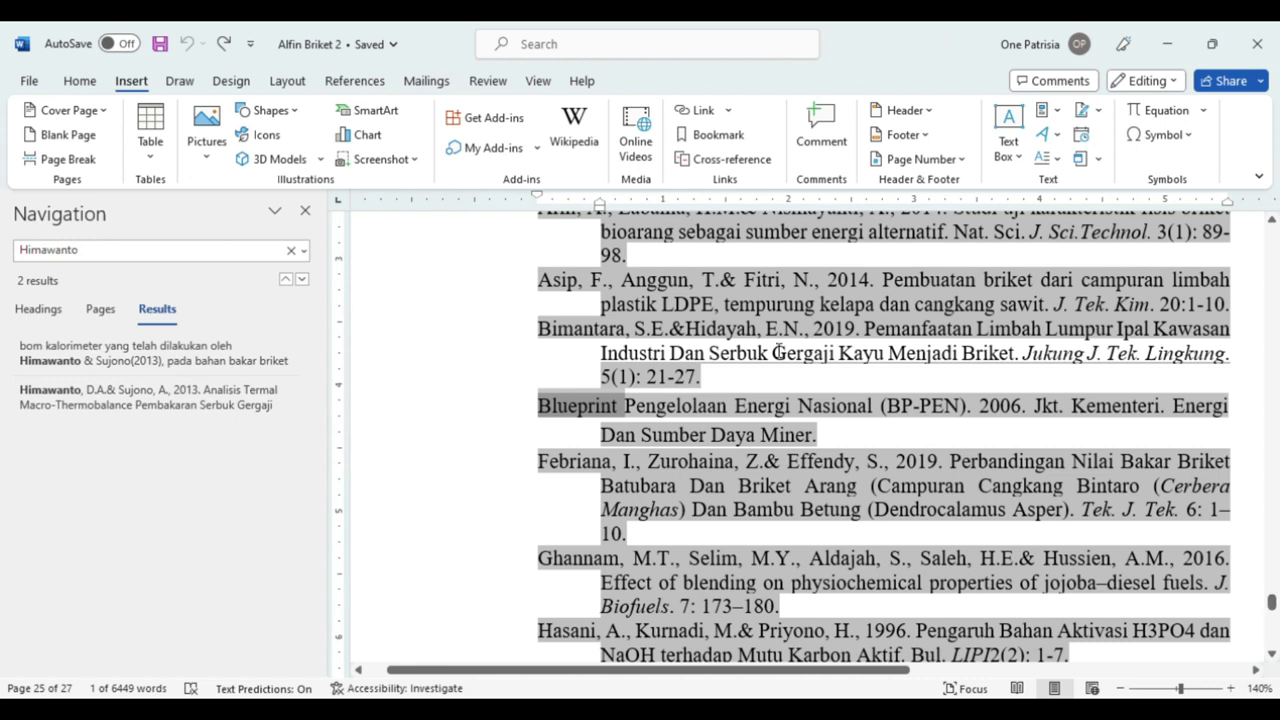
click(305, 212)
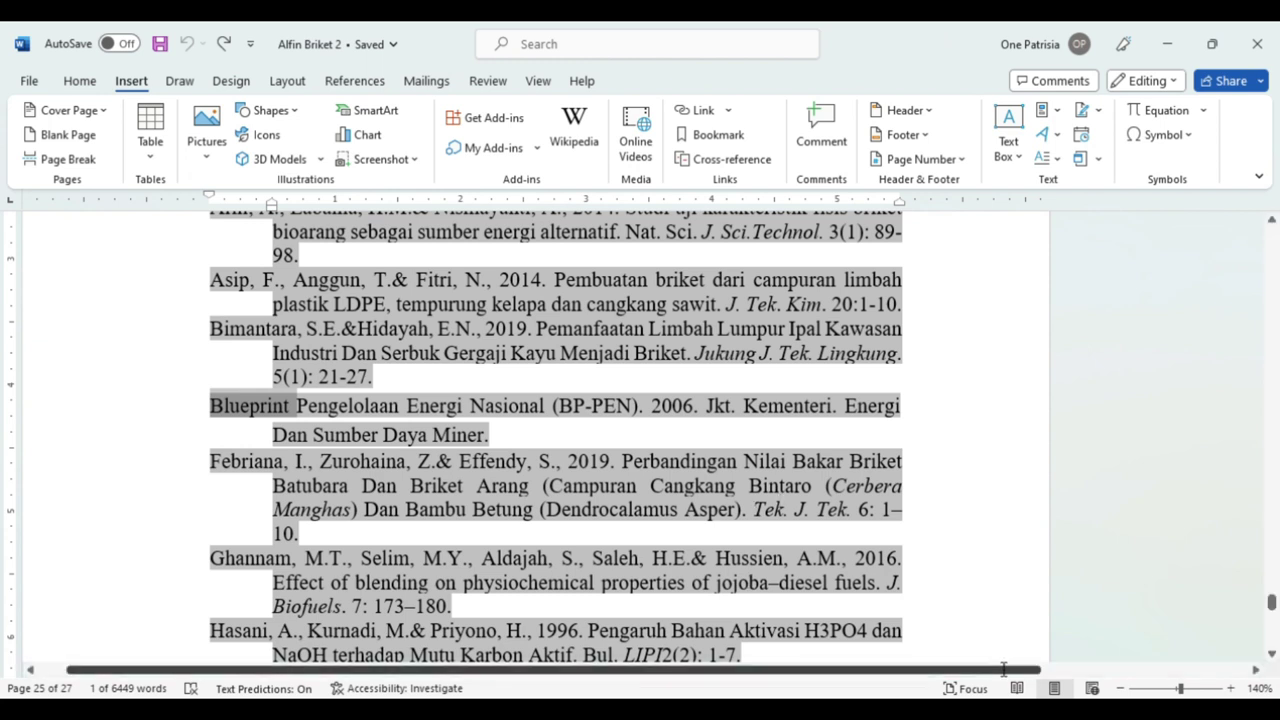
Scroll to the top of the thesis to show the LAPORAN PENELITIAN title page
drag(1271, 603, 1274, 245)
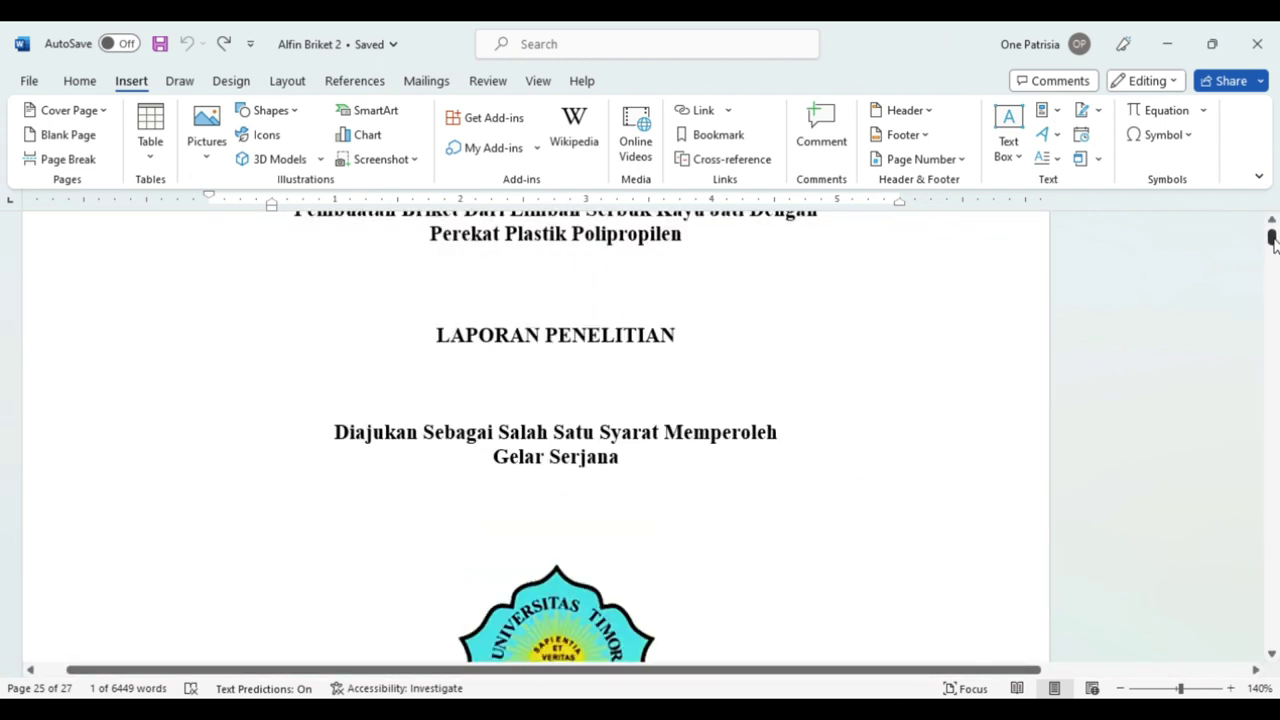